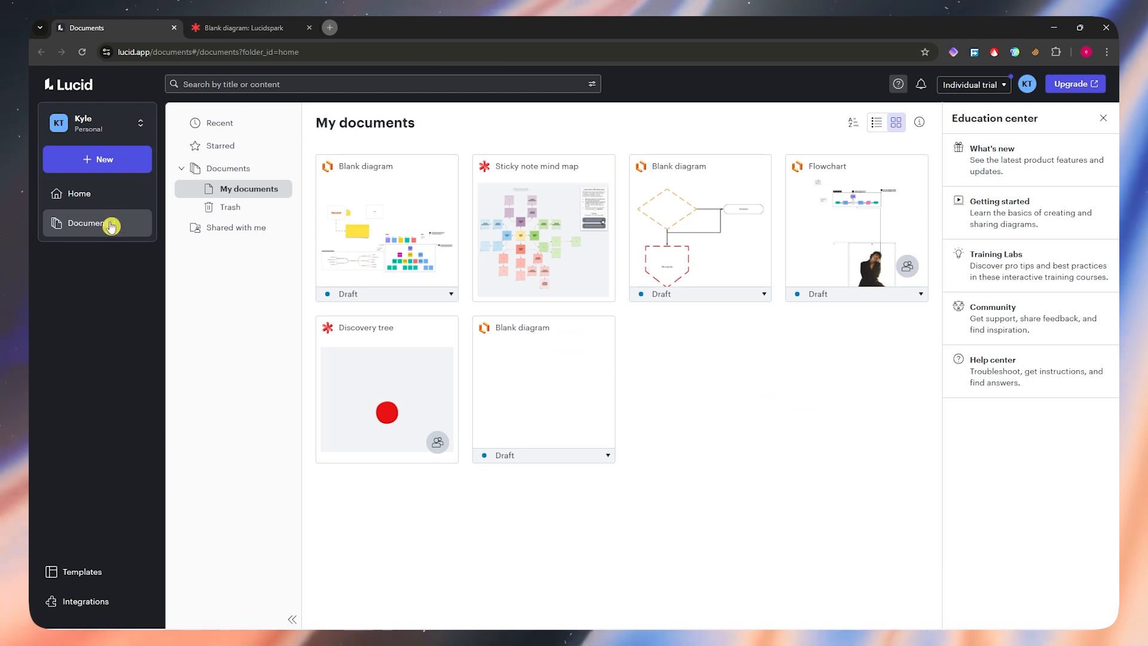
- Search the Lucidchart templates for "system design"
{"action": "left_click", "coordinate": [94, 158]}
{"action": "mouse_move", "coordinate": [86, 191]}
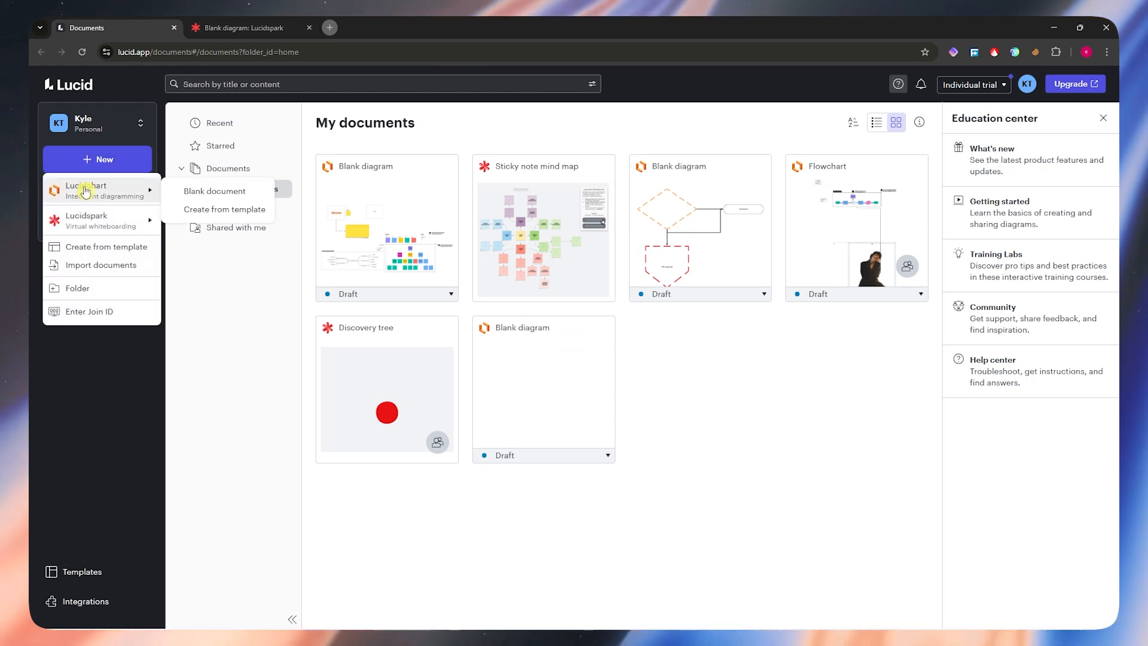
{"action": "left_click", "coordinate": [186, 211]}
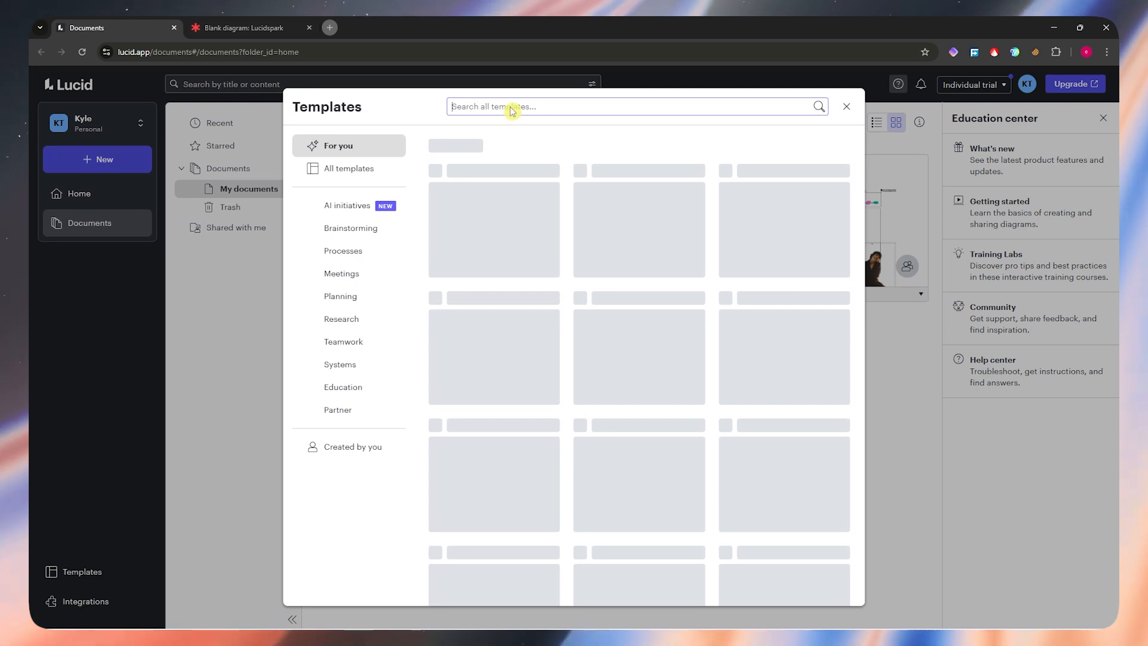
{"action": "type", "text": "sys"}
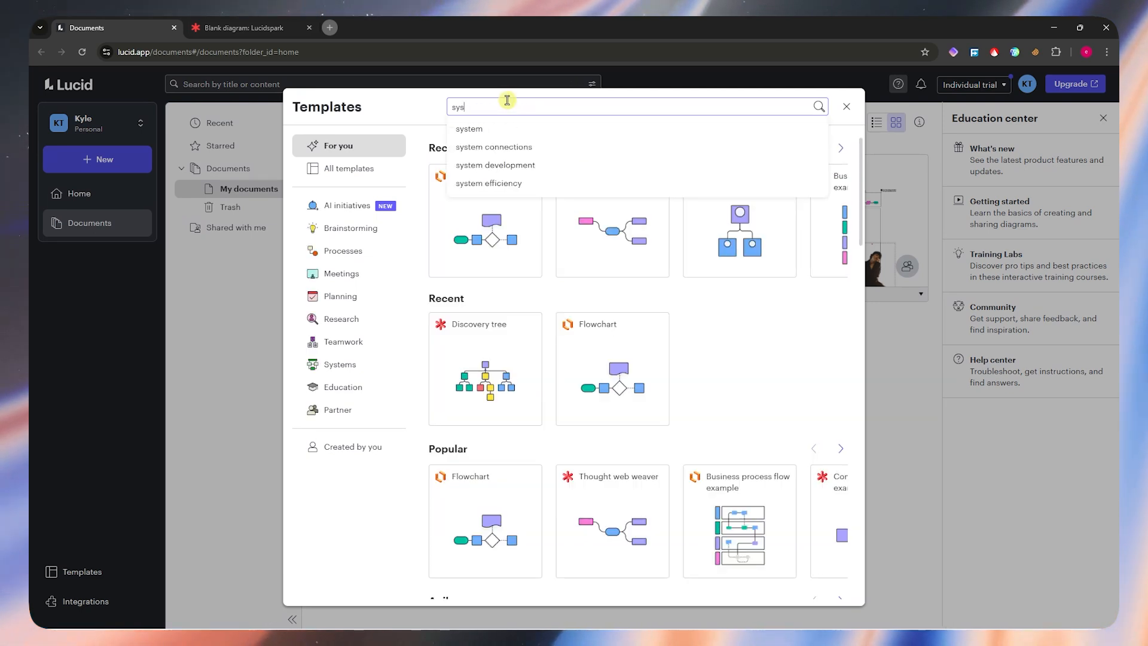
{"action": "type", "text": "tem design"}
{"action": "key", "text": "Return"}
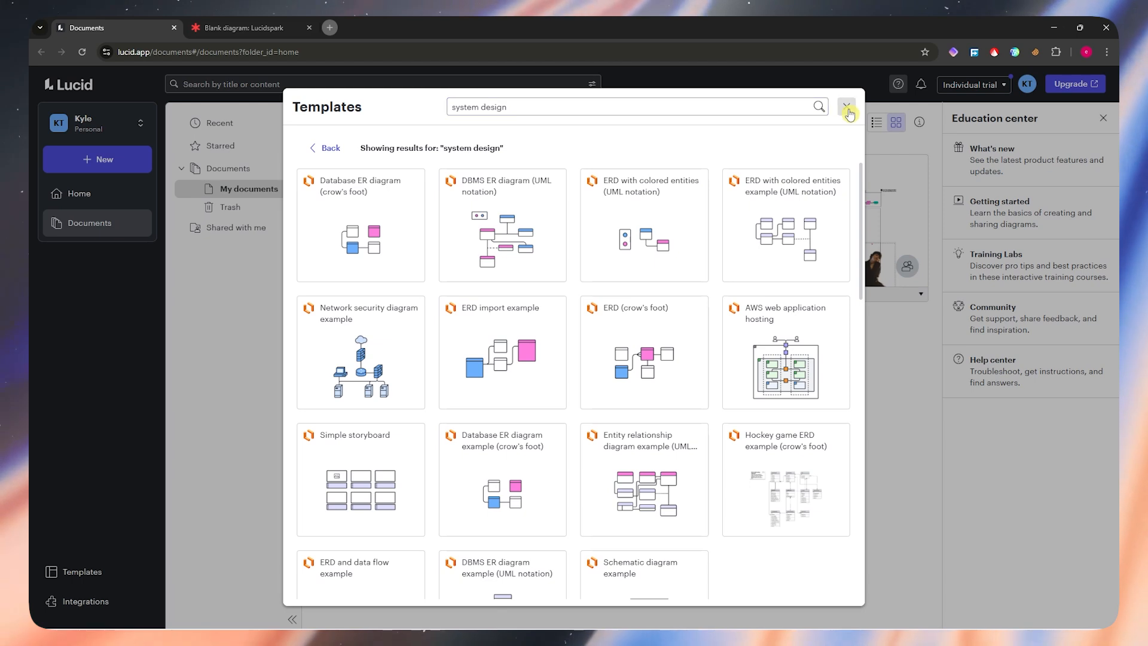
- Dismiss the template gallery and create a blank Lucidchart document
{"action": "left_click", "coordinate": [846, 107]}
{"action": "left_click", "coordinate": [110, 162]}
{"action": "mouse_move", "coordinate": [104, 196]}
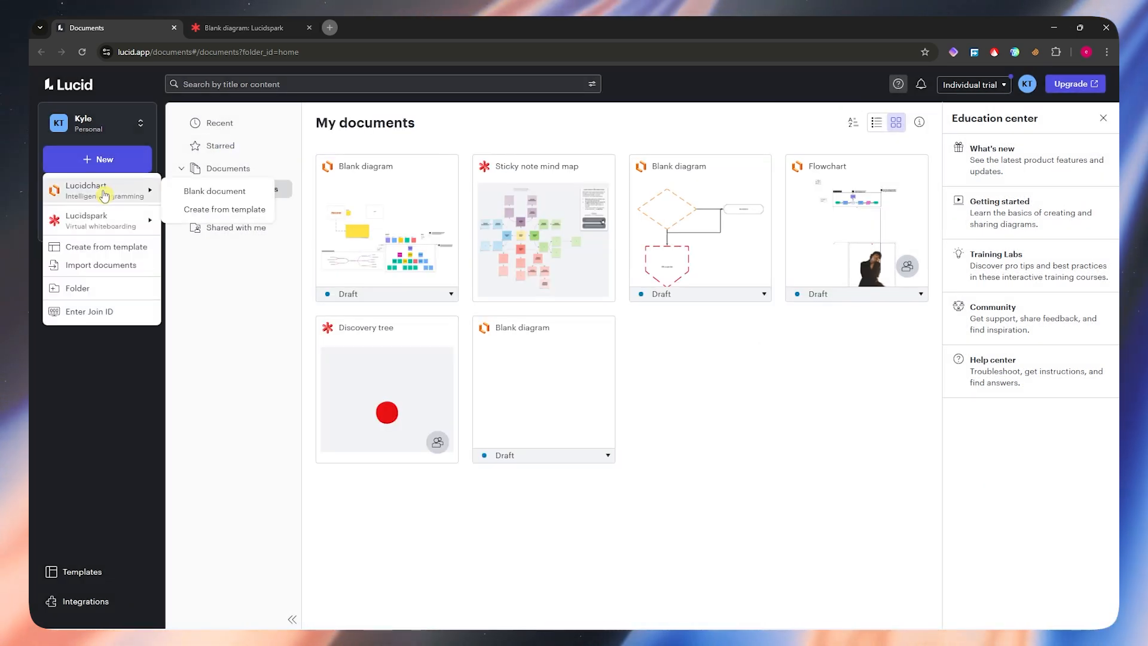
{"action": "left_click", "coordinate": [211, 195]}
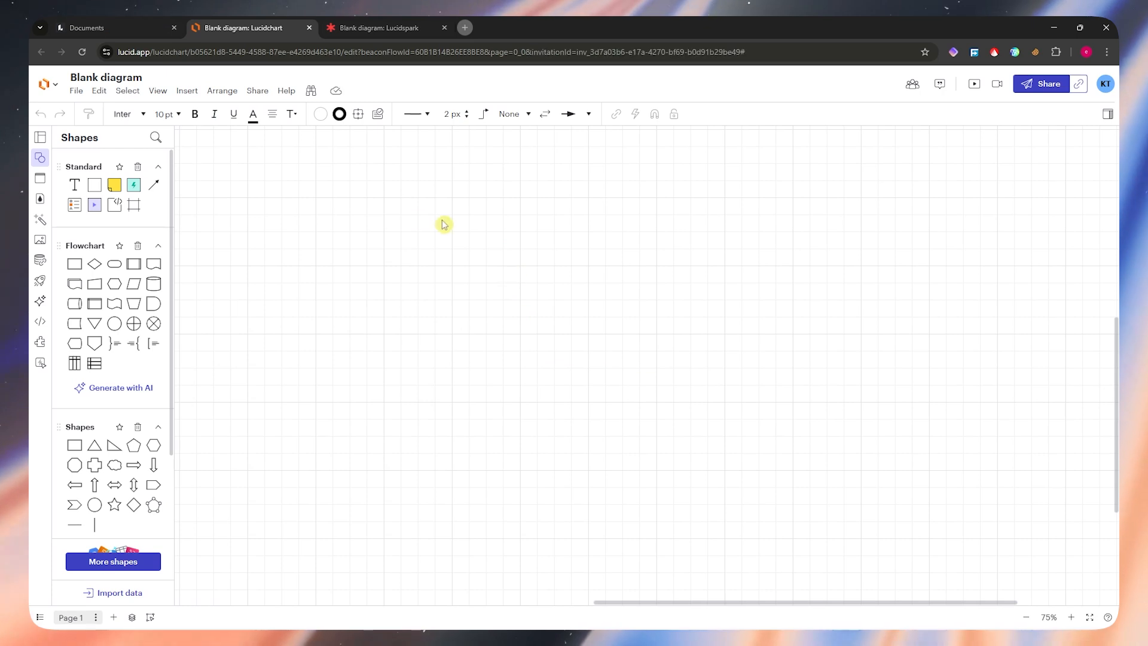
- Look through the available shape libraries and open the quick tools collection
{"action": "left_click", "coordinate": [41, 160]}
{"action": "left_click", "coordinate": [40, 159]}
{"action": "scroll", "coordinate": [118, 338], "scroll_direction": "down", "scroll_amount": 3}
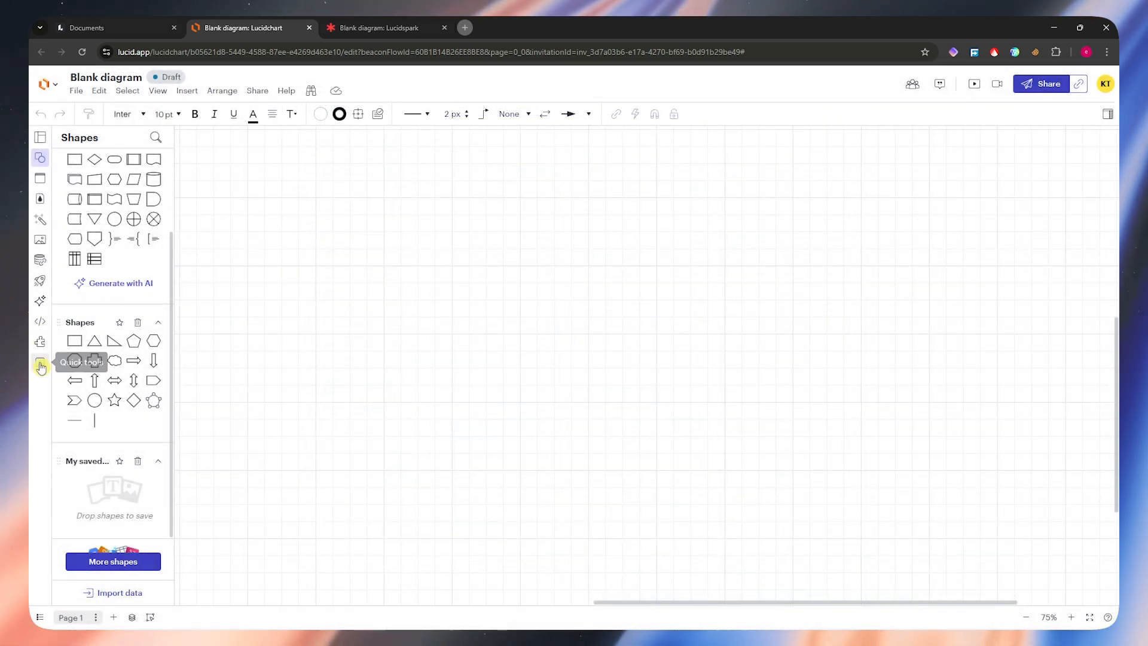
{"action": "left_click", "coordinate": [43, 368]}
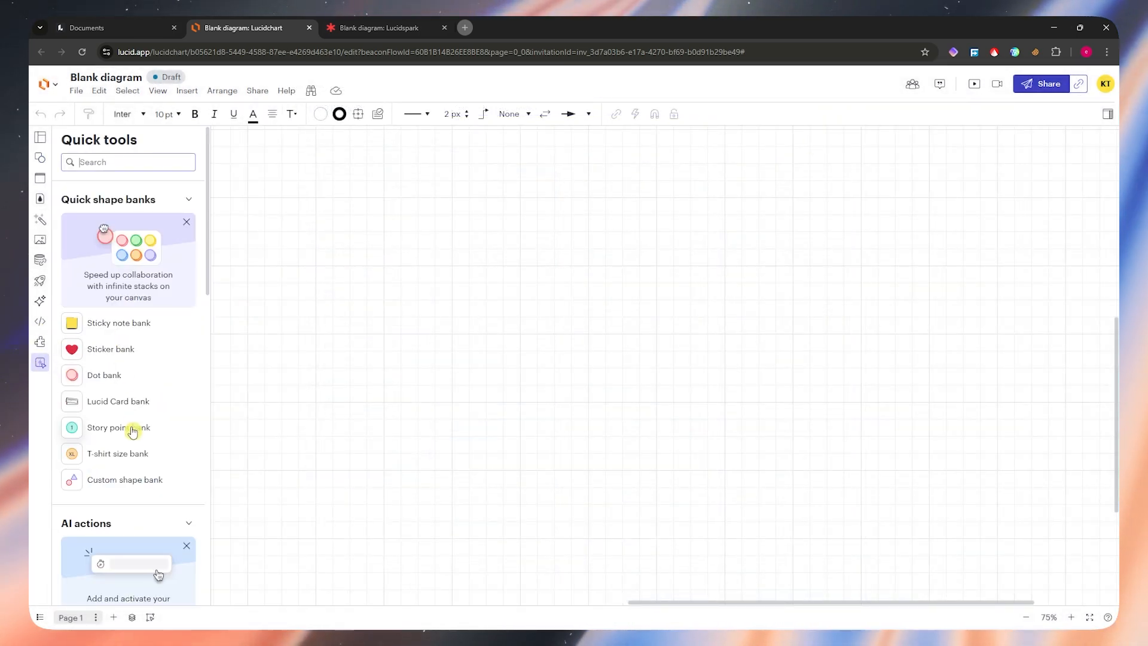
- Try out the sticky note and sticker banks by placing a check mark sticker and a sticky note, and clear the canvas
{"action": "left_click", "coordinate": [130, 325]}
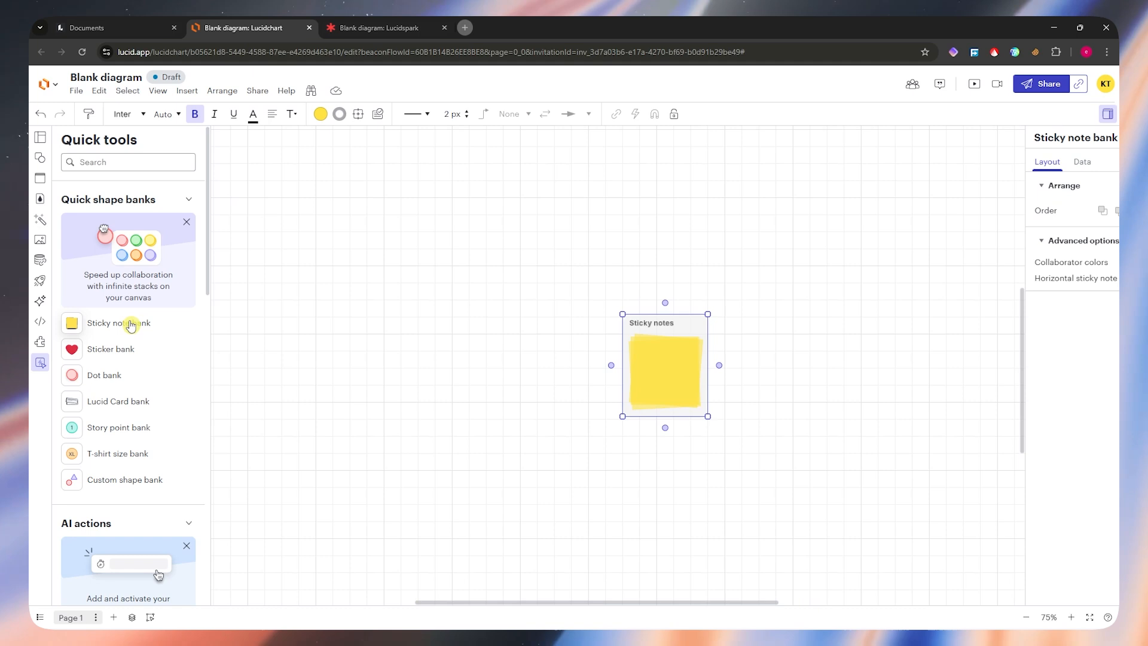
{"action": "left_click", "coordinate": [116, 349]}
{"action": "left_click_drag", "start_coordinate": [736, 334], "coordinate": [738, 235]}
{"action": "left_click_drag", "start_coordinate": [903, 275], "coordinate": [731, 405]}
{"action": "key", "text": "Delete"}
{"action": "left_click_drag", "start_coordinate": [653, 351], "coordinate": [485, 270]}
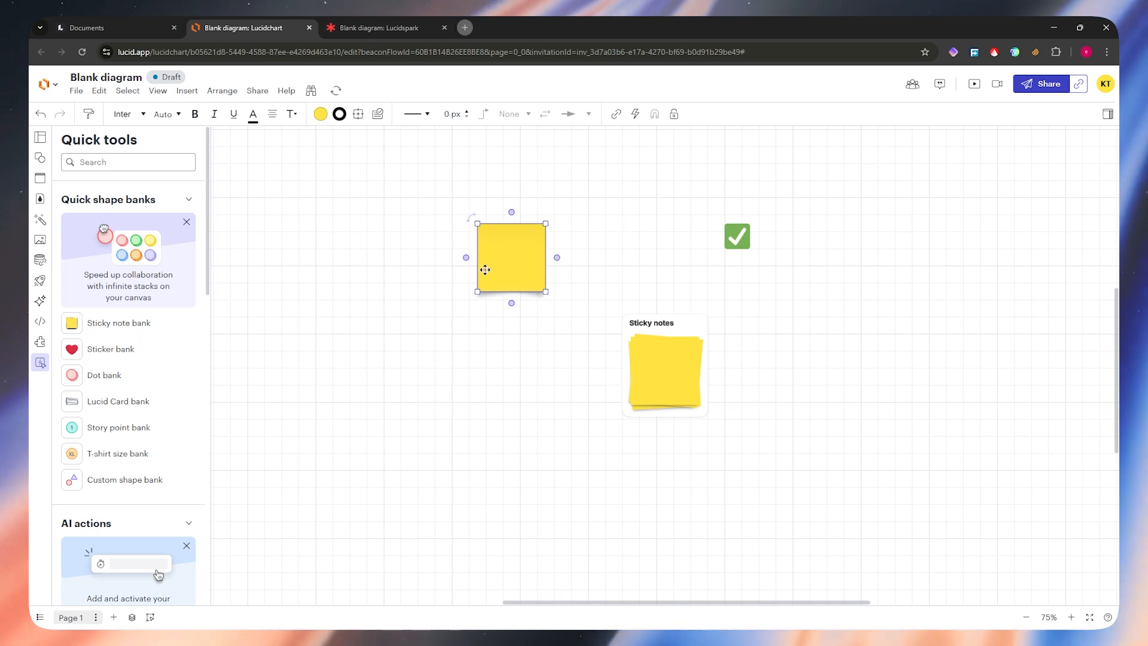
{"action": "left_click_drag", "start_coordinate": [834, 195], "coordinate": [438, 405]}
{"action": "key", "text": "Delete"}
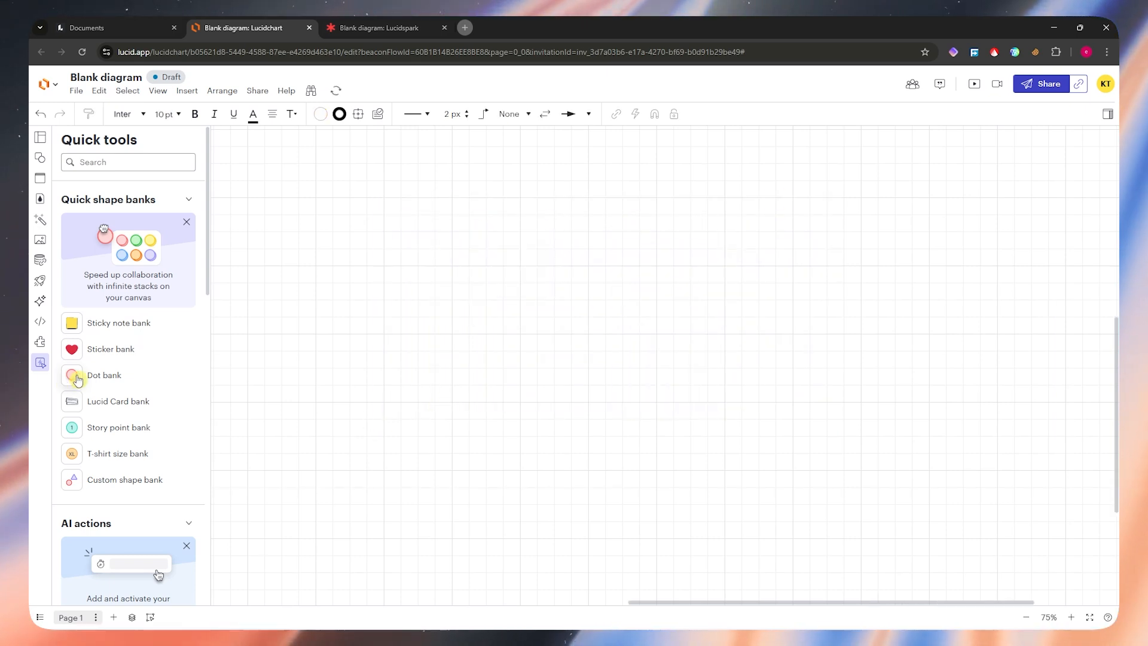
- Try adding a custom shape bank to the canvas and delete it again
{"action": "scroll", "coordinate": [106, 383], "scroll_direction": "down", "scroll_amount": 3}
{"action": "scroll", "coordinate": [106, 383], "scroll_direction": "down", "scroll_amount": 4}
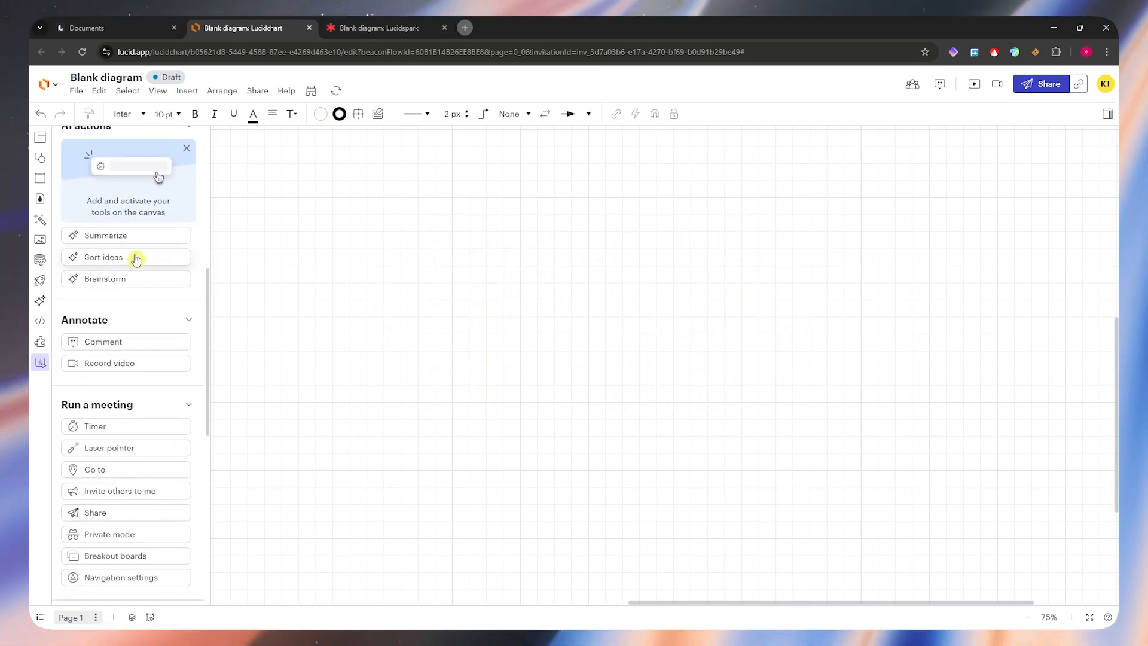
{"action": "scroll", "coordinate": [121, 299], "scroll_direction": "up", "scroll_amount": 4}
{"action": "left_click", "coordinate": [127, 312]}
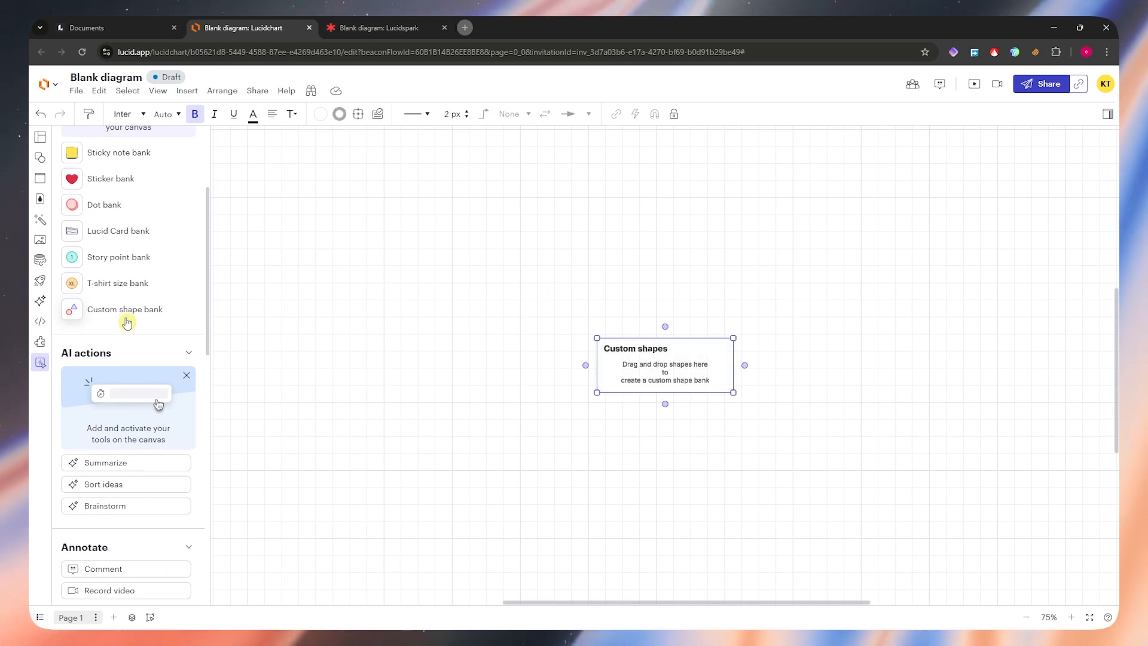
{"action": "mouse_move", "coordinate": [652, 381]}
{"action": "left_mouse_down"}
{"action": "mouse_move", "coordinate": [634, 375]}
{"action": "mouse_move", "coordinate": [649, 379]}
{"action": "left_mouse_up"}
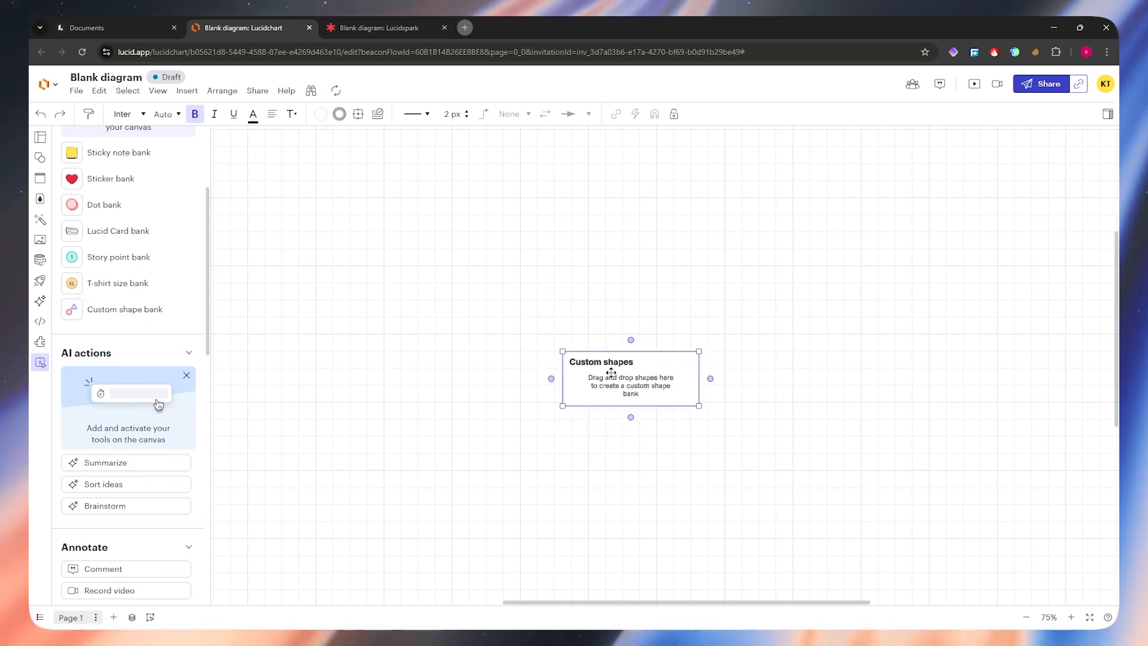
{"action": "key", "text": "Delete"}
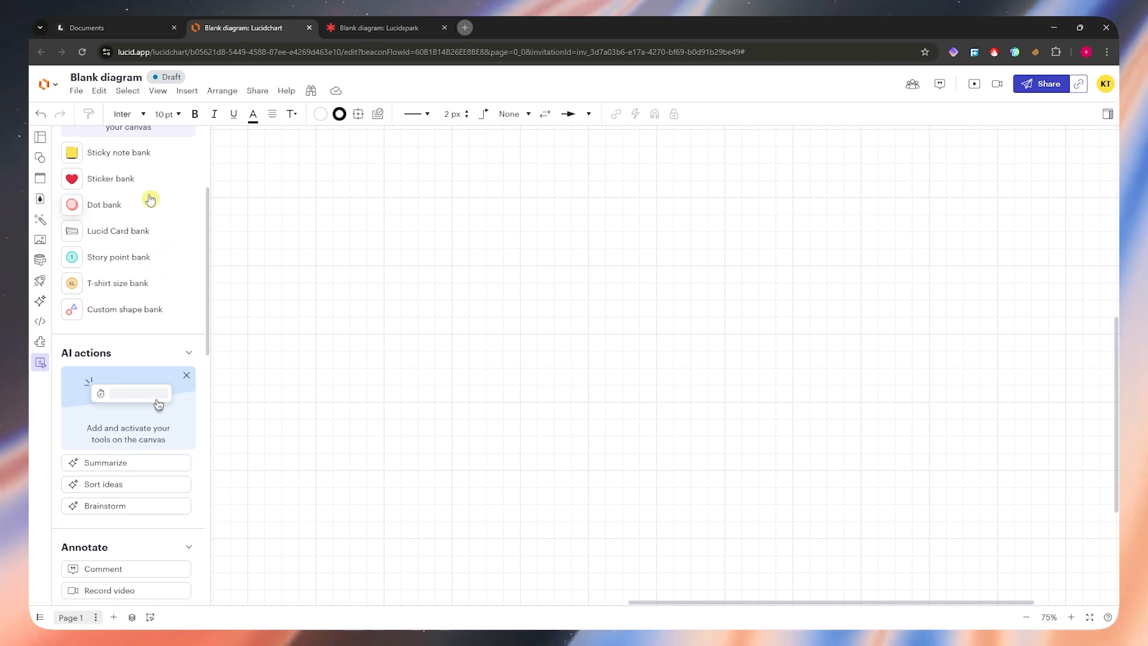
- Add a sticky note bank to the canvas and place one large sticky note from it above the bank
{"action": "left_click_drag", "start_coordinate": [90, 153], "coordinate": [610, 367]}
{"action": "left_click_drag", "start_coordinate": [681, 367], "coordinate": [613, 127]}
{"action": "scroll", "coordinate": [560, 262], "scroll_direction": "up", "scroll_amount": 2}
{"action": "scroll", "coordinate": [568, 274], "scroll_direction": "down", "scroll_amount": 4}
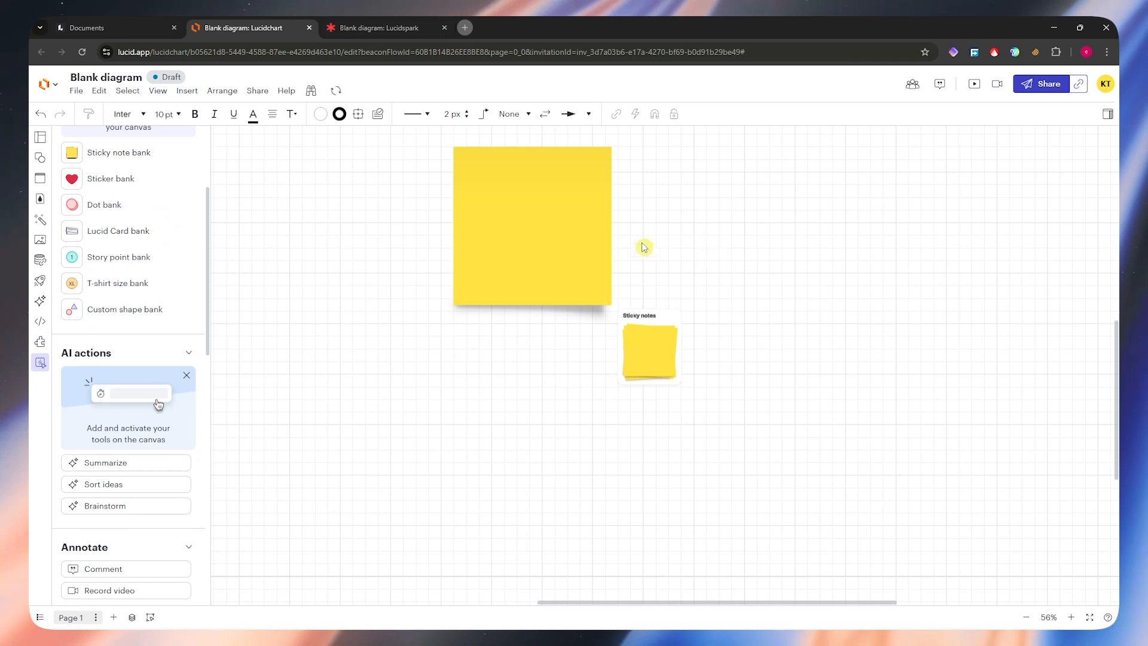
- Label the large sticky note PROXIMITY SERVICE in capital letters
{"action": "double_click", "coordinate": [527, 210]}
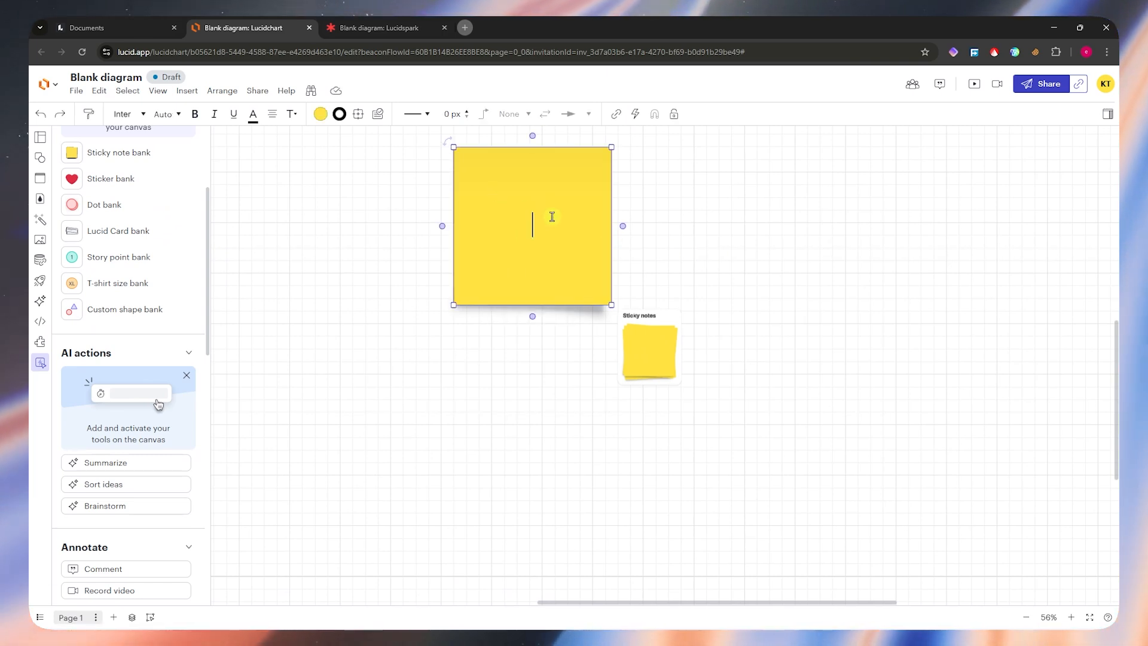
{"action": "type", "text": "pro"}
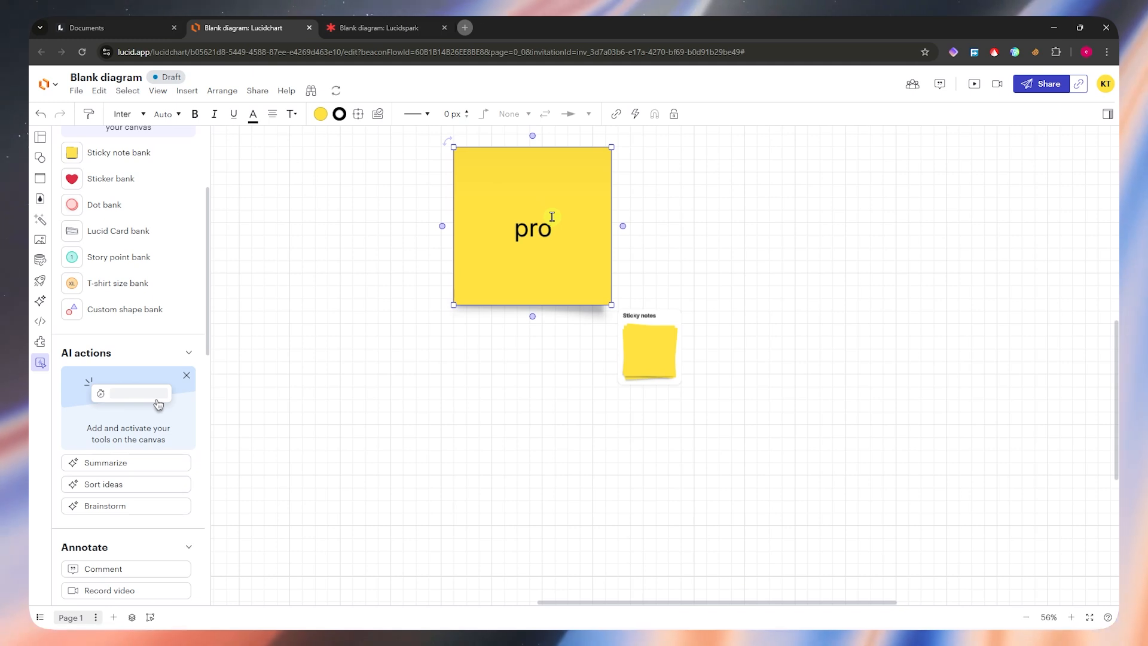
{"action": "key", "text": "BackSpace"}
{"action": "key", "text": "BackSpace"}
{"action": "key", "text": "BackSpace"}
{"action": "type", "text": "PROXIMIT"}
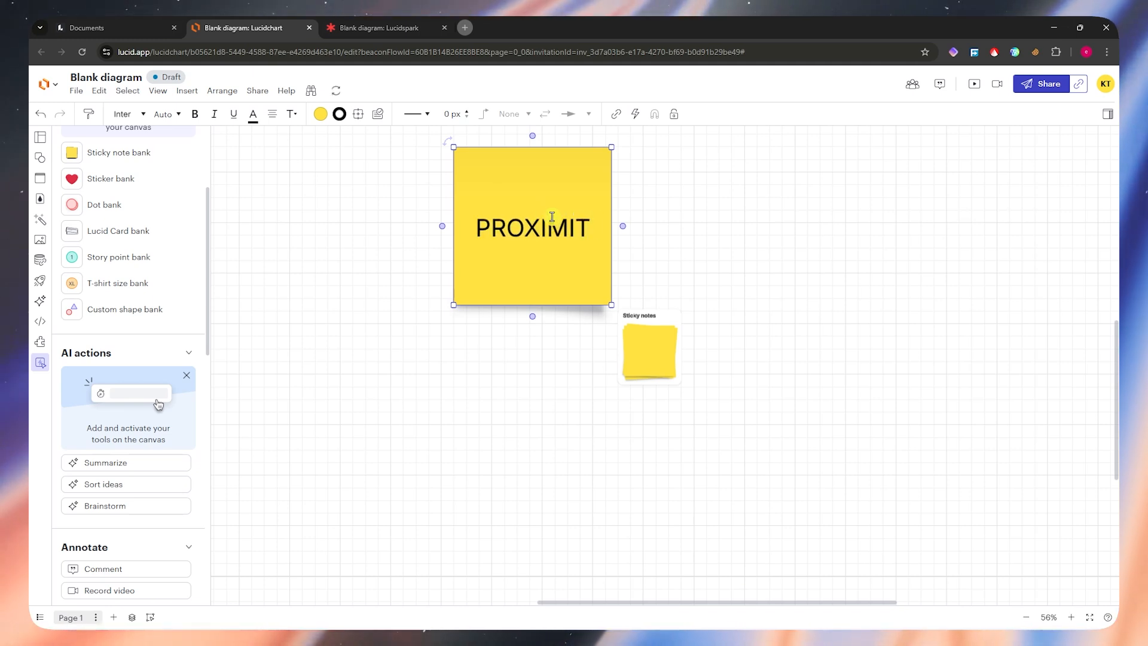
{"action": "type", "text": "Y SERVICE"}
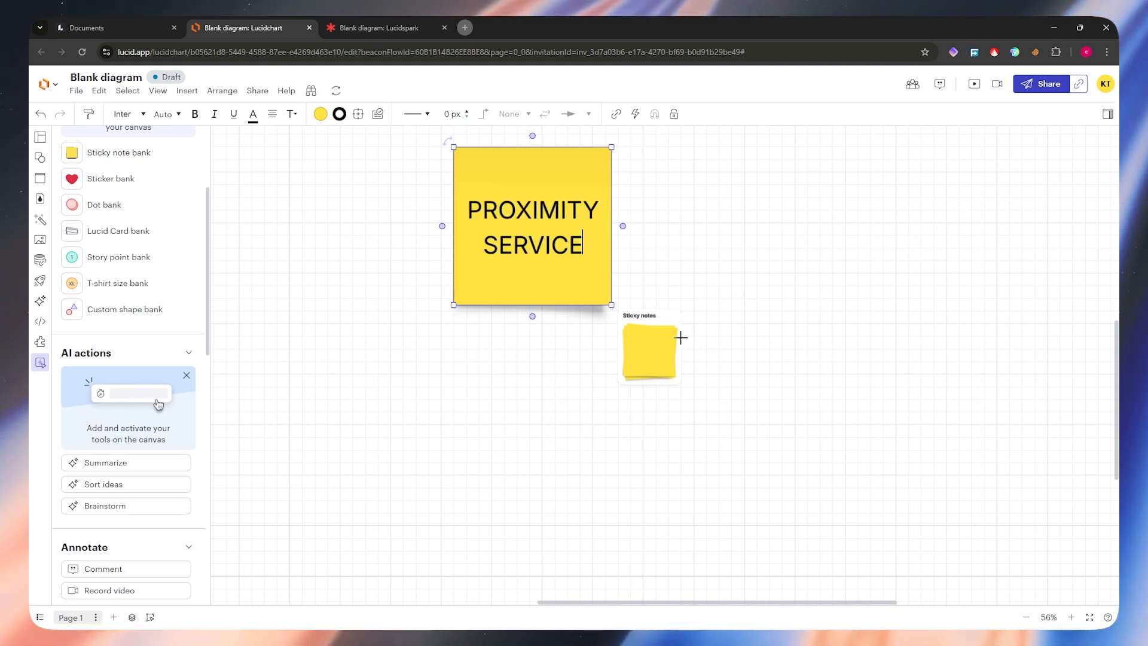
- Delete the sticky note bank, keeping only the labelled sticky note on the canvas
{"action": "left_click", "coordinate": [755, 262]}
{"action": "left_click_drag", "start_coordinate": [732, 267], "coordinate": [628, 411]}
{"action": "key", "text": "Delete"}
- Format the whole PROXIMITY SERVICE text in the Gentium Basic font at size 30
{"action": "scroll", "coordinate": [649, 351], "scroll_direction": "up", "scroll_amount": 3, "text": "ctrl"}
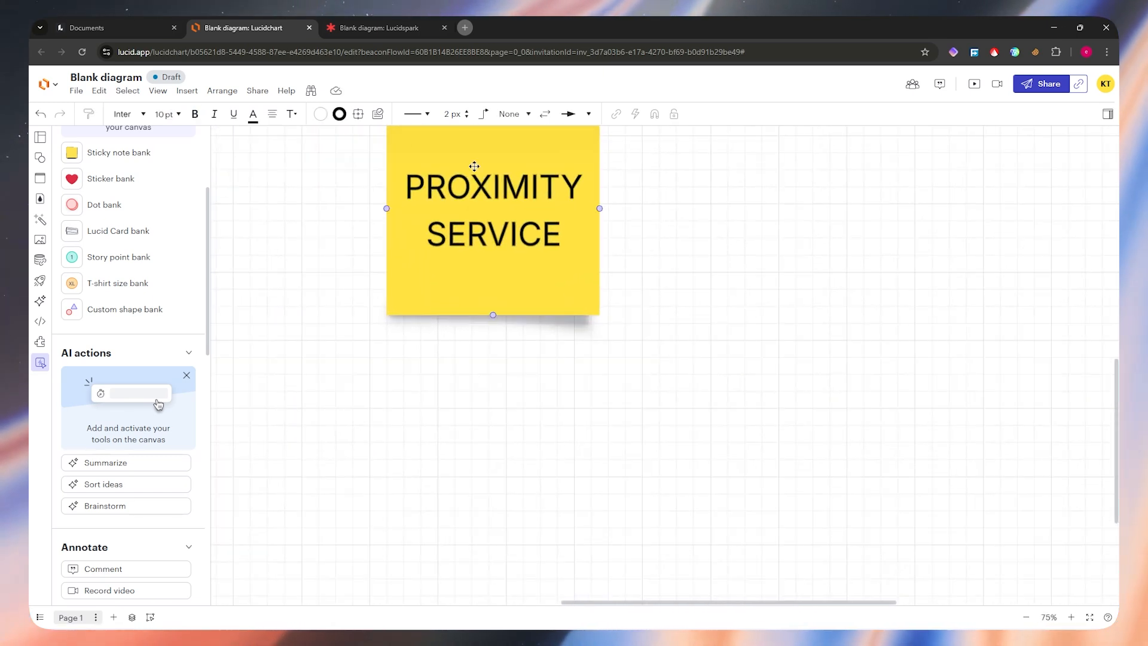
{"action": "left_click", "coordinate": [492, 186]}
{"action": "double_click", "coordinate": [491, 187]}
{"action": "double_click", "coordinate": [491, 189]}
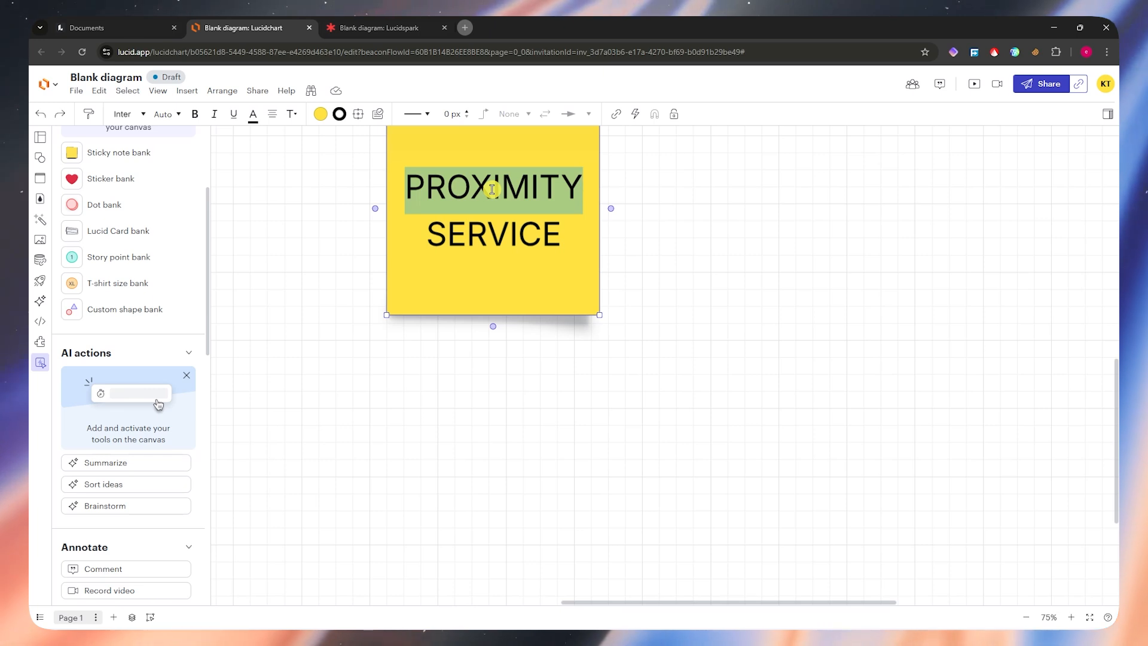
{"action": "left_click_drag", "start_coordinate": [562, 235], "coordinate": [391, 182]}
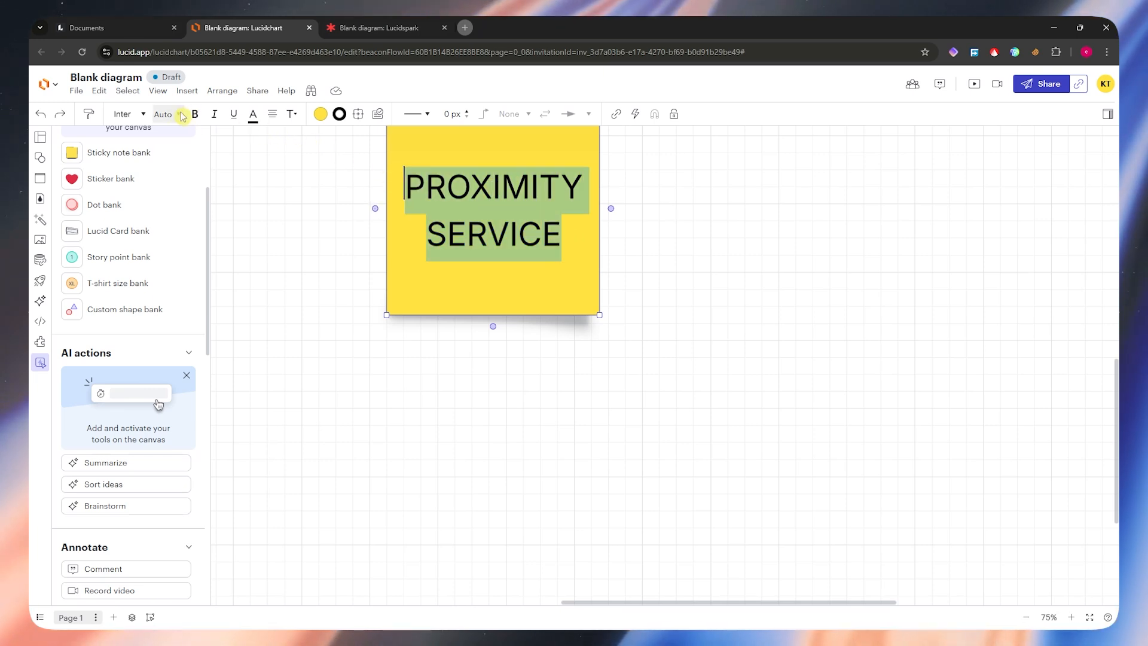
{"action": "left_click", "coordinate": [122, 114]}
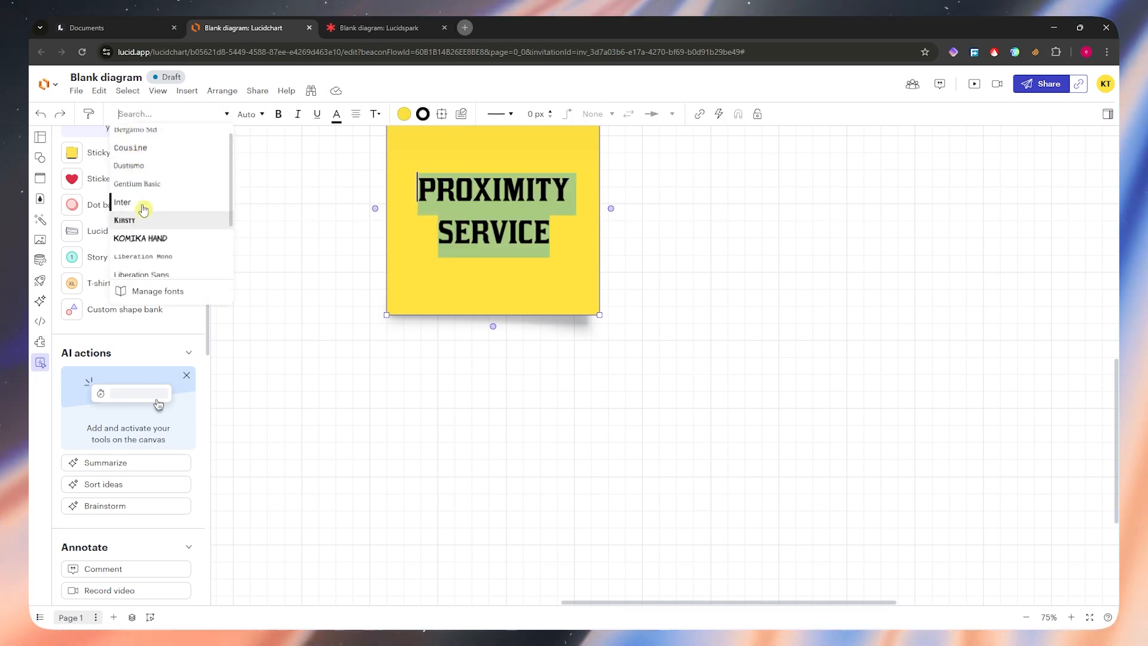
{"action": "left_click", "coordinate": [146, 184]}
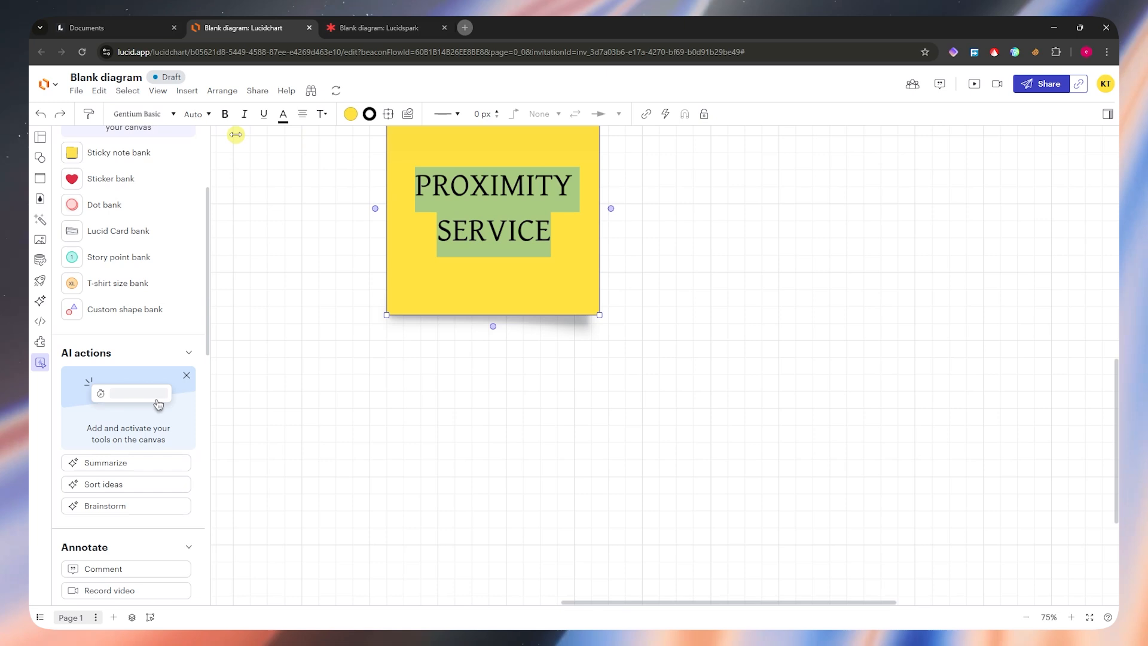
{"action": "left_click", "coordinate": [204, 118]}
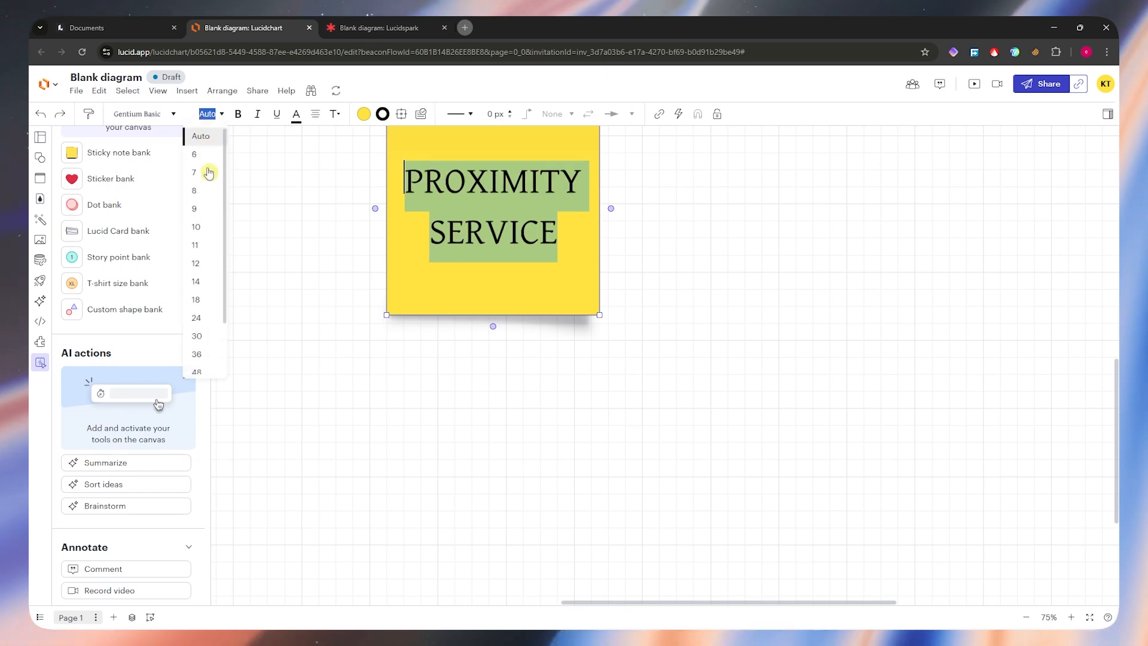
{"action": "left_click", "coordinate": [198, 336]}
{"action": "left_click", "coordinate": [651, 263]}
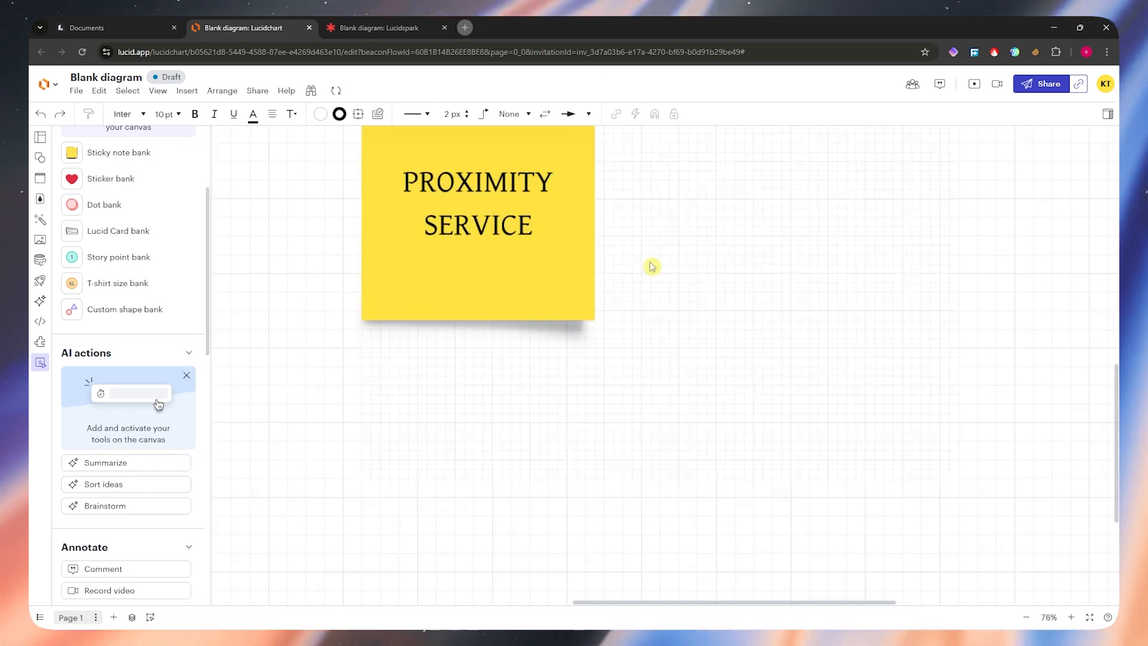
- Add a flowchart Decision diamond to the canvas below and to the left of the sticky note
{"action": "scroll", "coordinate": [652, 266], "scroll_direction": "up", "scroll_amount": 2}
{"action": "scroll", "coordinate": [652, 267], "scroll_direction": "down", "scroll_amount": 5}
{"action": "left_click_drag", "start_coordinate": [662, 266], "coordinate": [707, 305]}
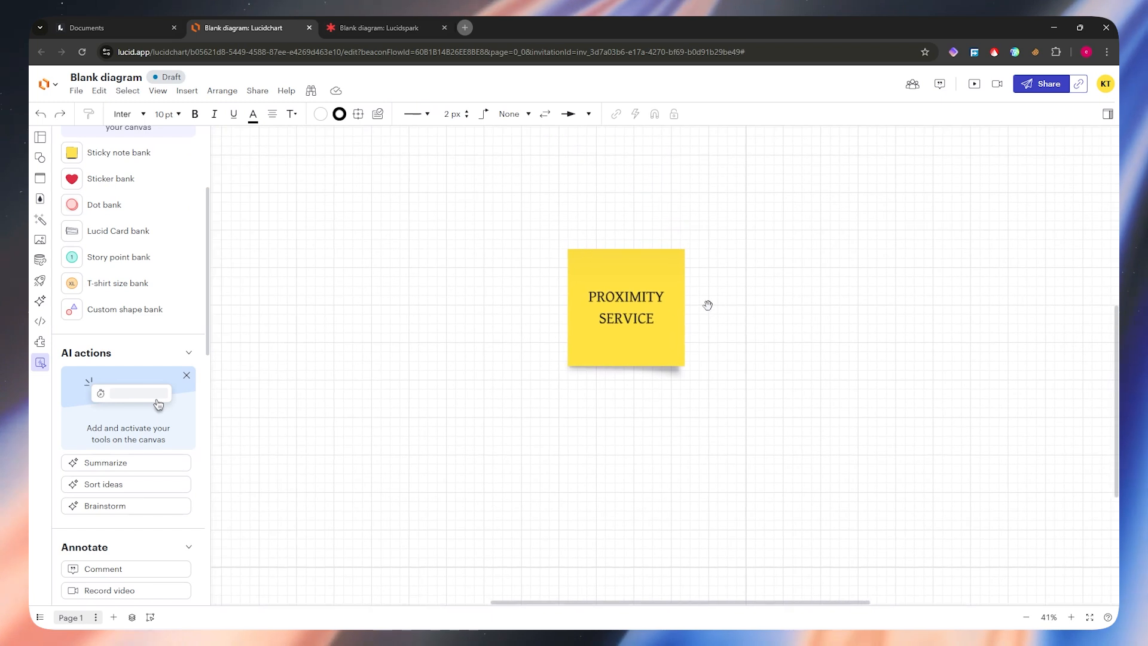
{"action": "left_click", "coordinate": [39, 160]}
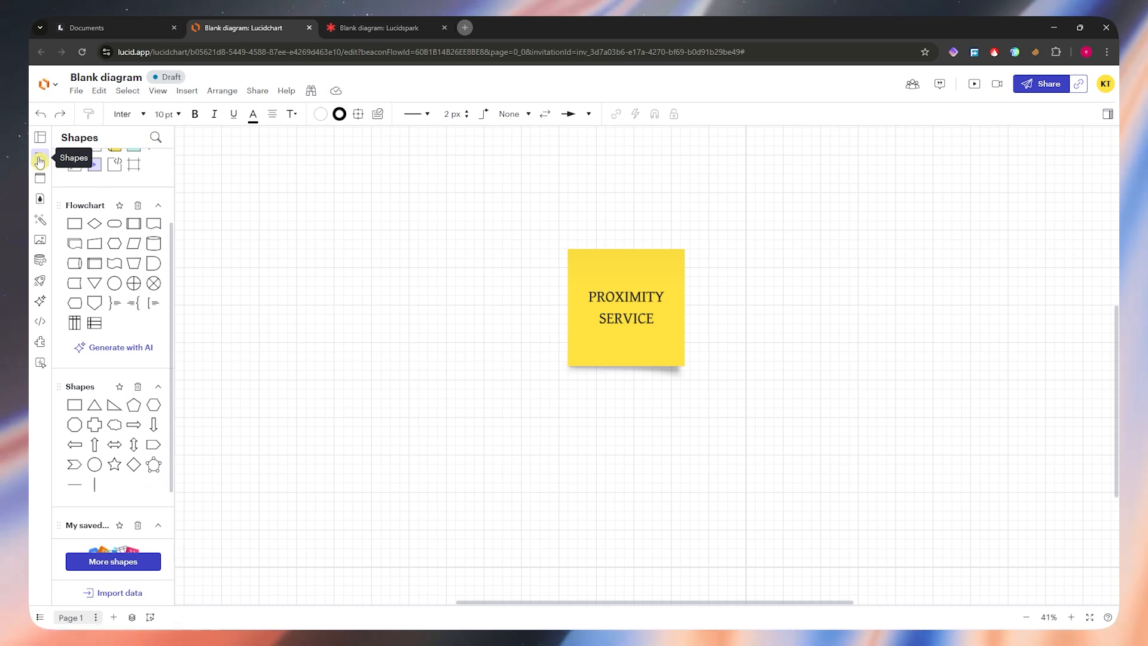
{"action": "mouse_move", "coordinate": [94, 305]}
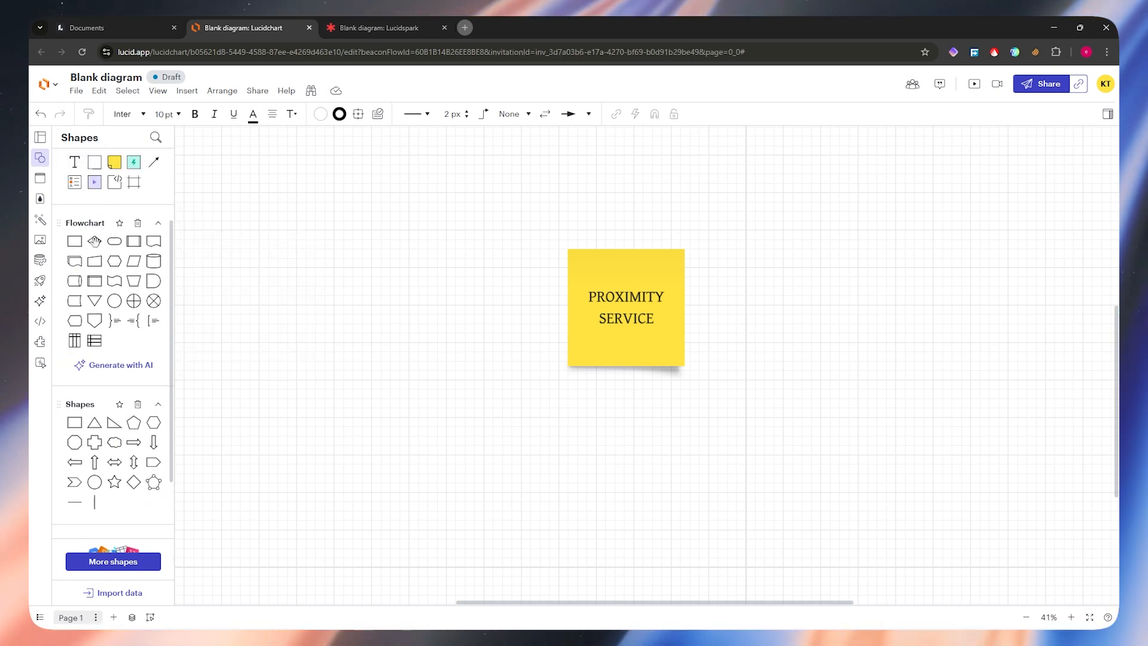
{"action": "left_click", "coordinate": [95, 241]}
{"action": "left_click_drag", "start_coordinate": [647, 364], "coordinate": [584, 383]}
{"action": "left_click_drag", "start_coordinate": [510, 438], "coordinate": [451, 434]}
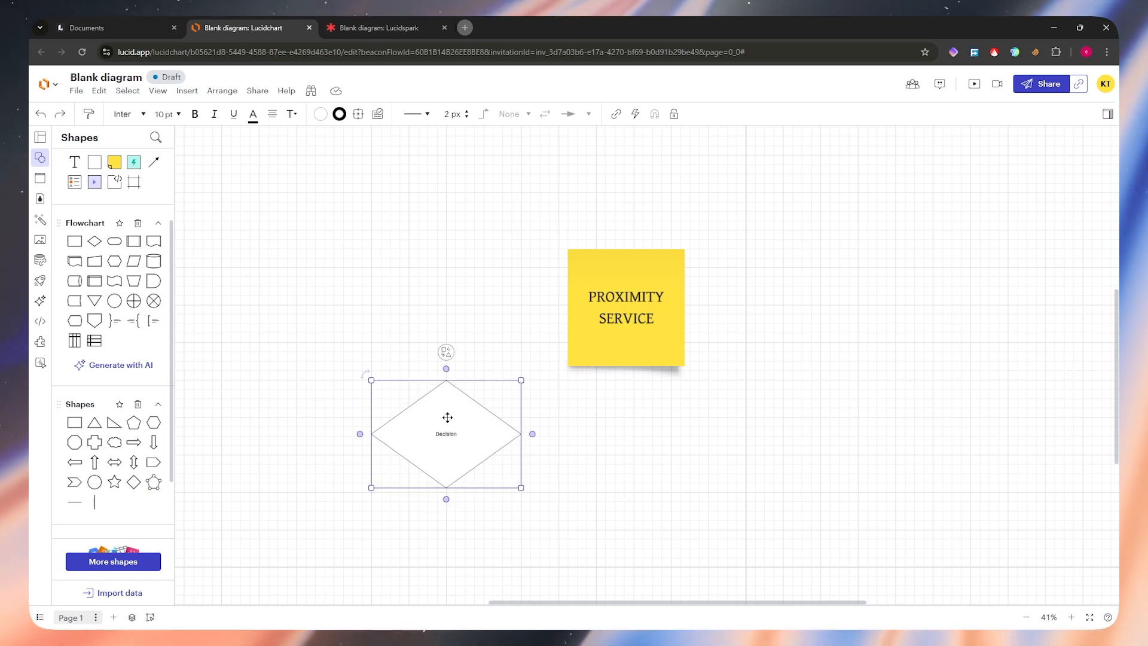
- Duplicate the Decision diamond at the same height below and to the right of the sticky note
{"action": "left_click_drag", "start_coordinate": [446, 415], "coordinate": [816, 429]}
{"action": "left_click", "coordinate": [882, 291]}
{"action": "left_click", "coordinate": [758, 326]}
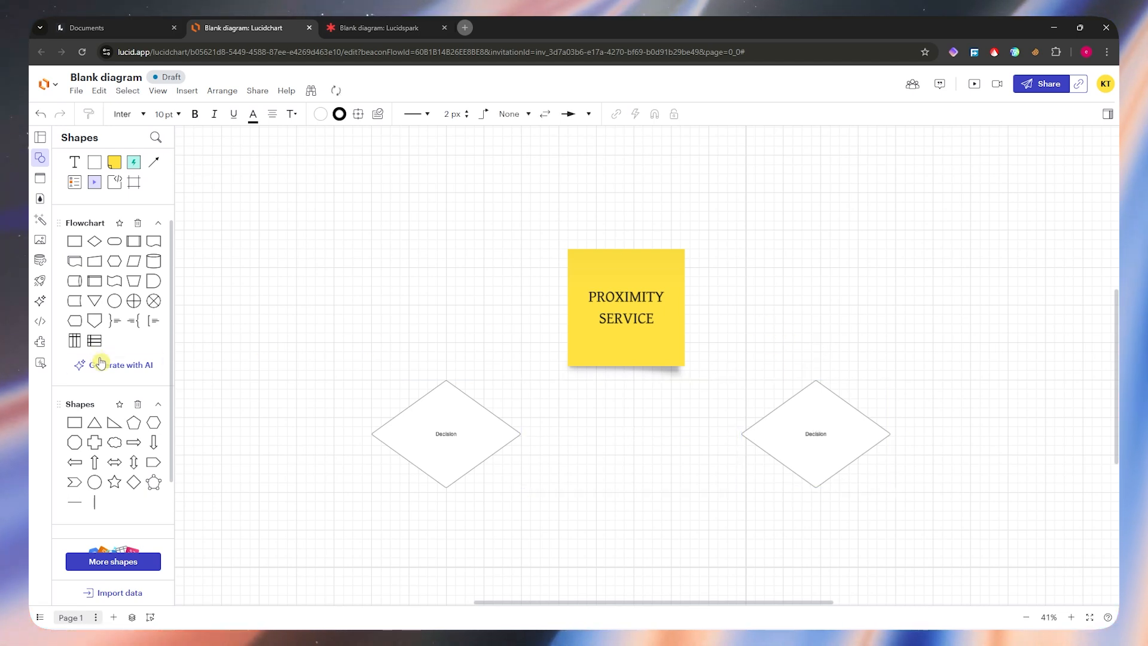
- Connect the top of the right Decision diamond to the right side of the PROXIMITY SERVICE note with an arrow line
{"action": "mouse_move", "coordinate": [817, 381]}
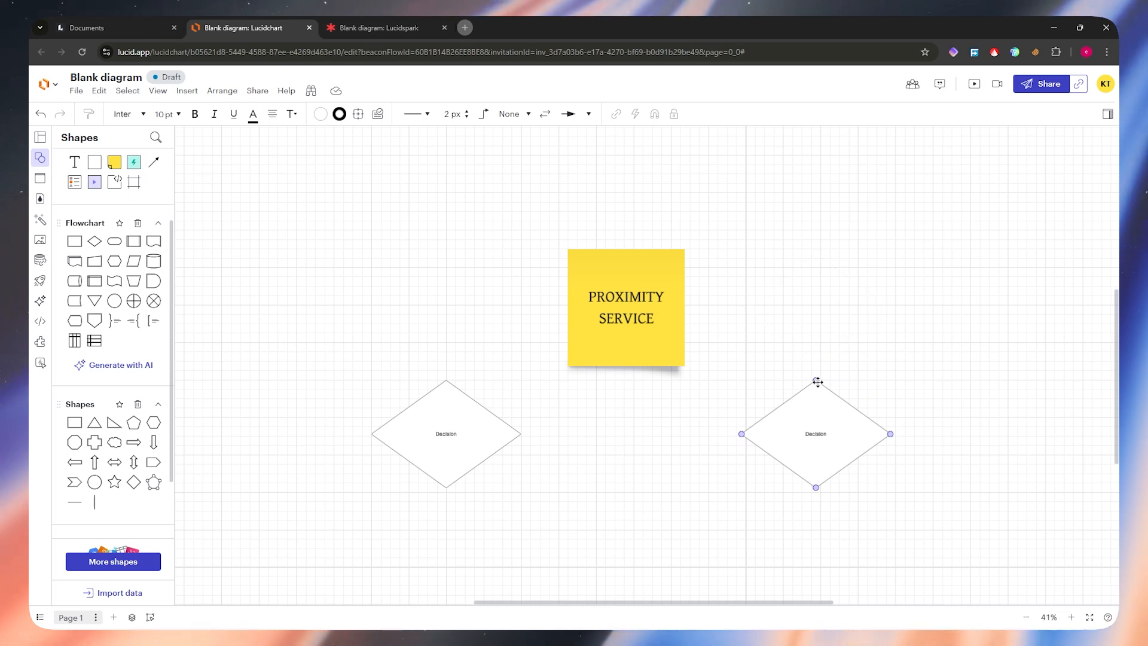
{"action": "left_click_drag", "start_coordinate": [818, 381], "coordinate": [816, 344]}
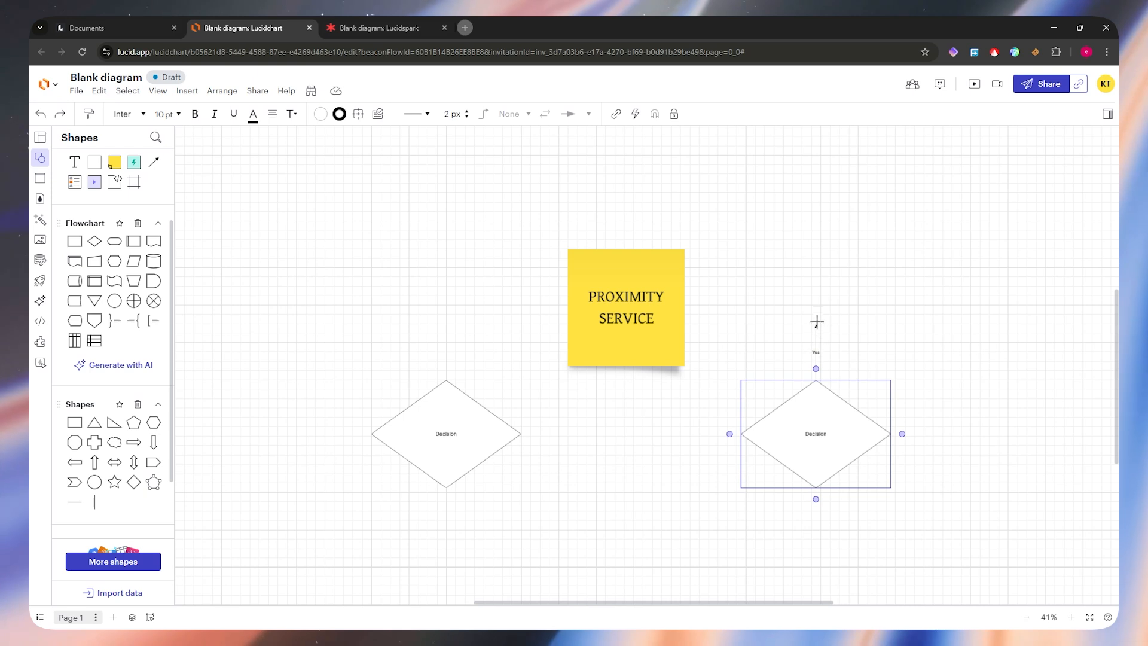
{"action": "left_click_drag", "start_coordinate": [816, 297], "coordinate": [687, 307]}
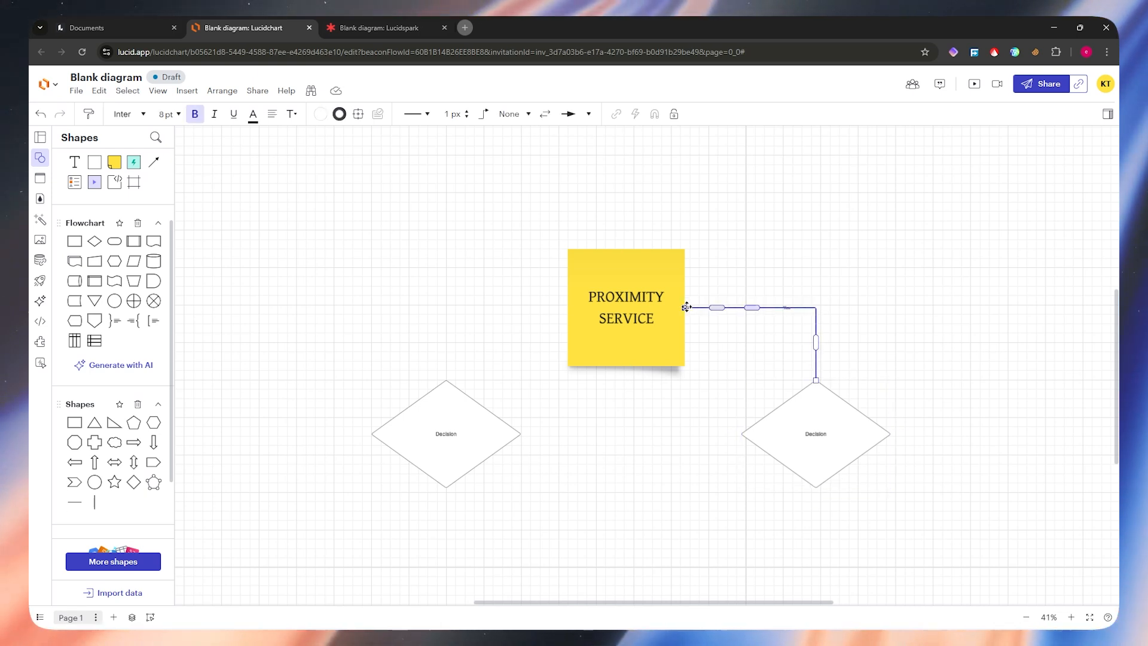
- Remove the Yes label from the arrow line between the right Decision diamond and the PROXIMITY SERVICE note
{"action": "left_click", "coordinate": [769, 351]}
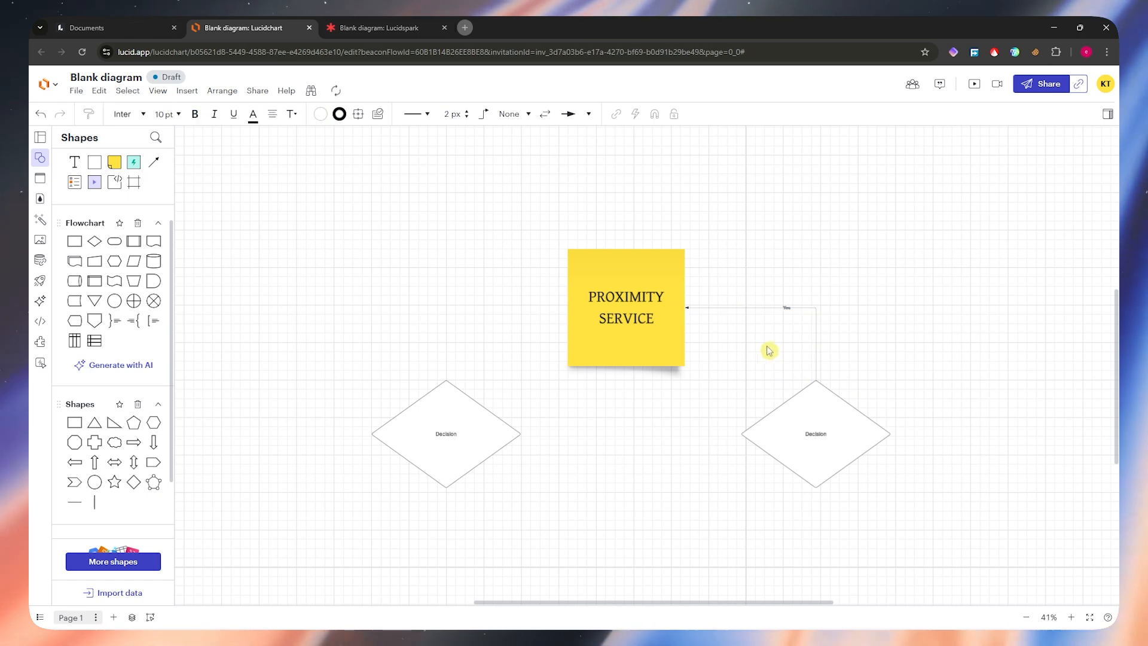
{"action": "scroll", "coordinate": [786, 317], "scroll_direction": "up", "scroll_amount": 5}
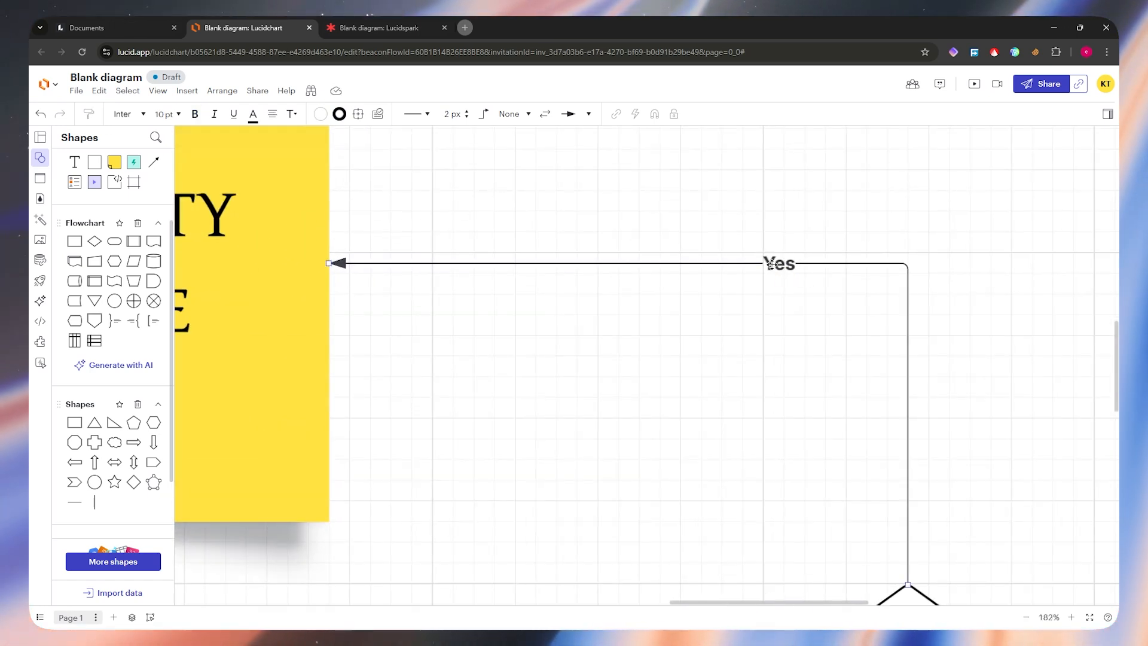
{"action": "left_click", "coordinate": [771, 265]}
{"action": "double_click", "coordinate": [780, 266]}
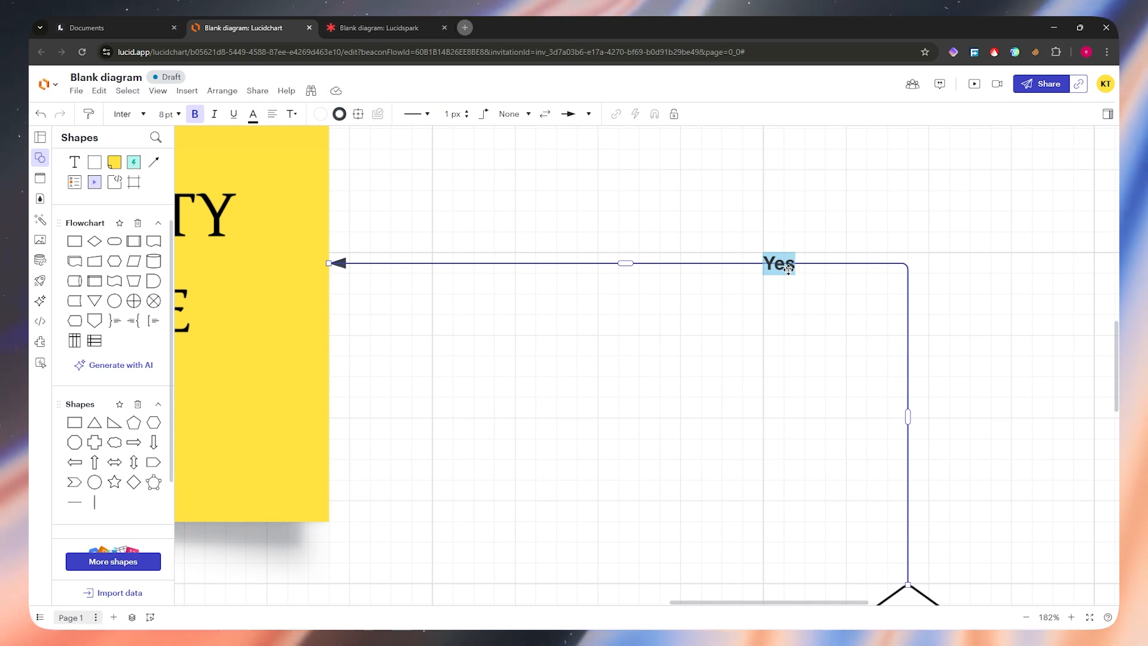
{"action": "left_click", "coordinate": [767, 329]}
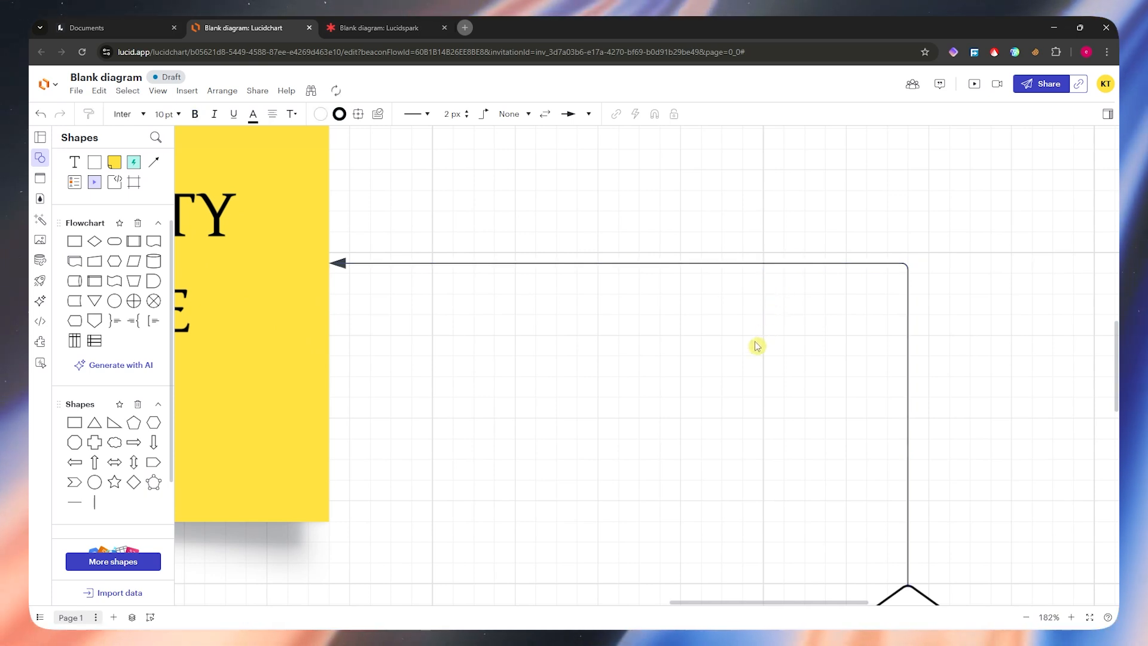
- Reroute the right connector so it runs down close beside the note and across just above the right Decision diamond
{"action": "left_click", "coordinate": [907, 451]}
{"action": "left_click_drag", "start_coordinate": [905, 274], "coordinate": [467, 290]}
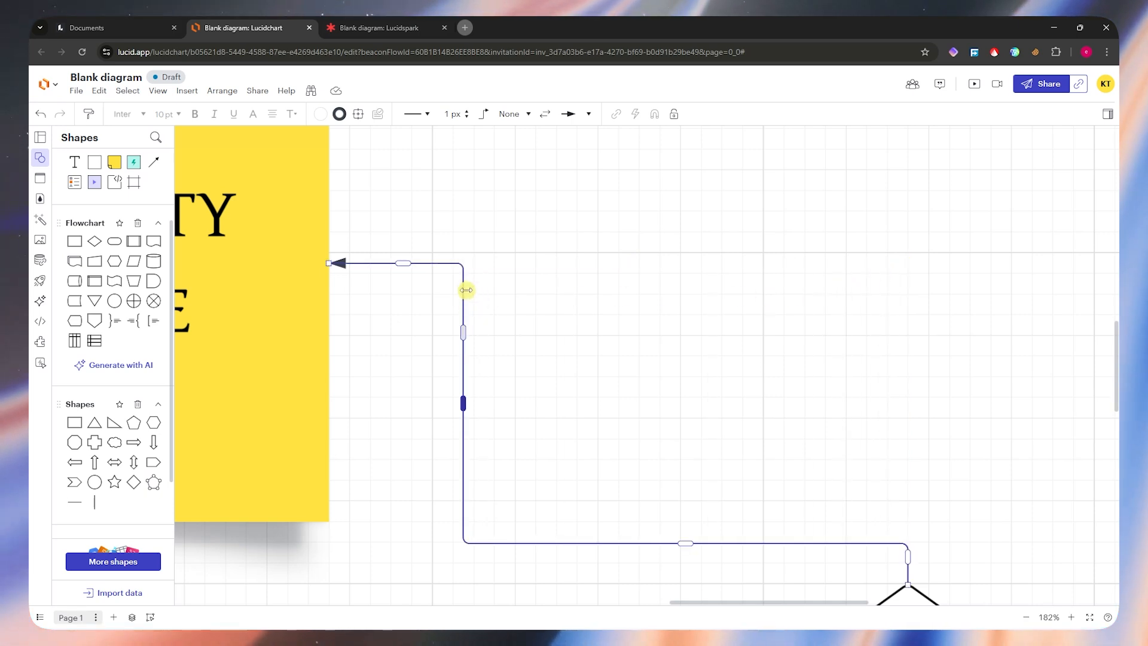
{"action": "left_click_drag", "start_coordinate": [464, 530], "coordinate": [583, 288]}
{"action": "left_click_drag", "start_coordinate": [507, 263], "coordinate": [501, 492]}
{"action": "scroll", "coordinate": [543, 398], "scroll_direction": "down", "scroll_amount": 10}
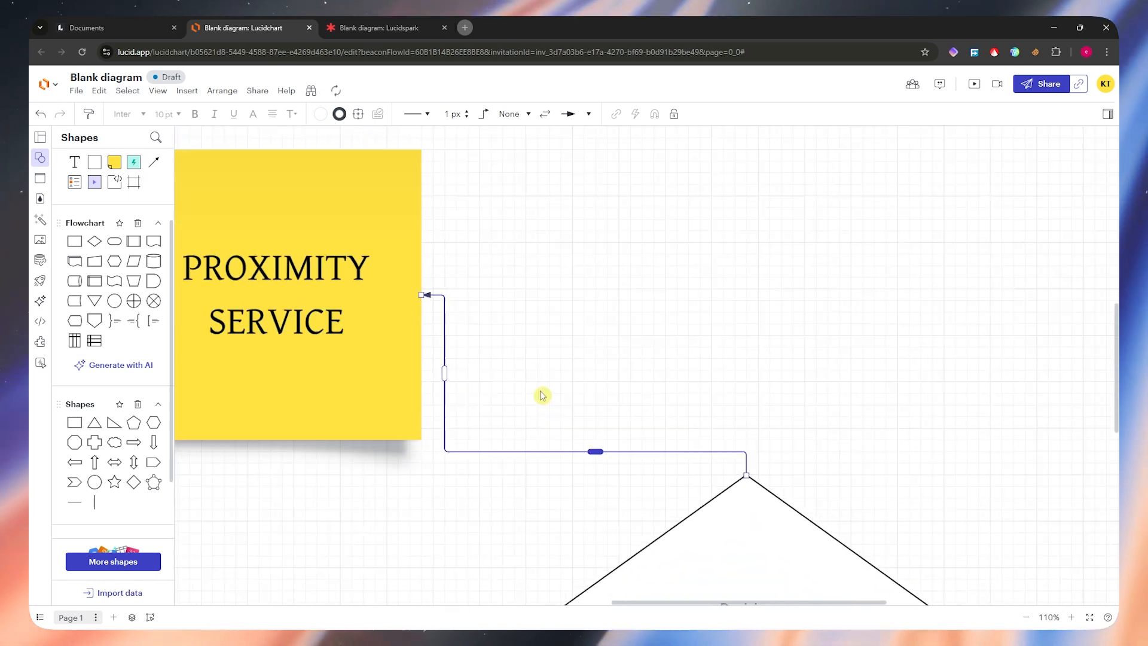
- Connect the top of the left Decision diamond to the left side of the PROXIMITY SERVICE note with an arrow line
{"action": "left_click", "coordinate": [342, 416]}
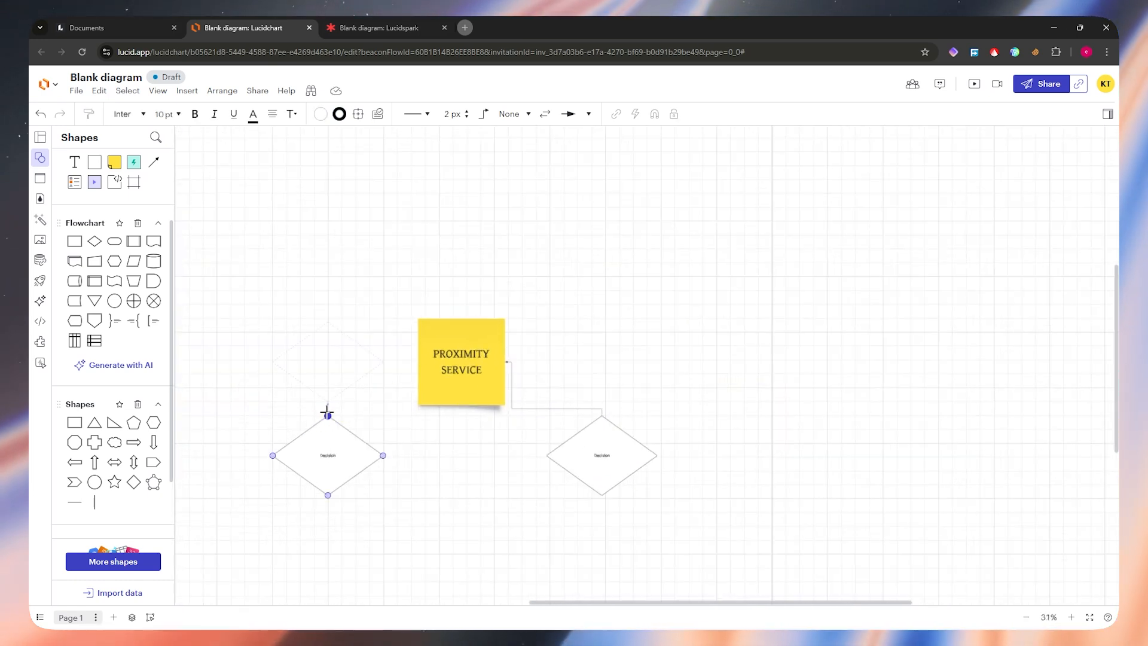
{"action": "left_click_drag", "start_coordinate": [326, 412], "coordinate": [334, 354]}
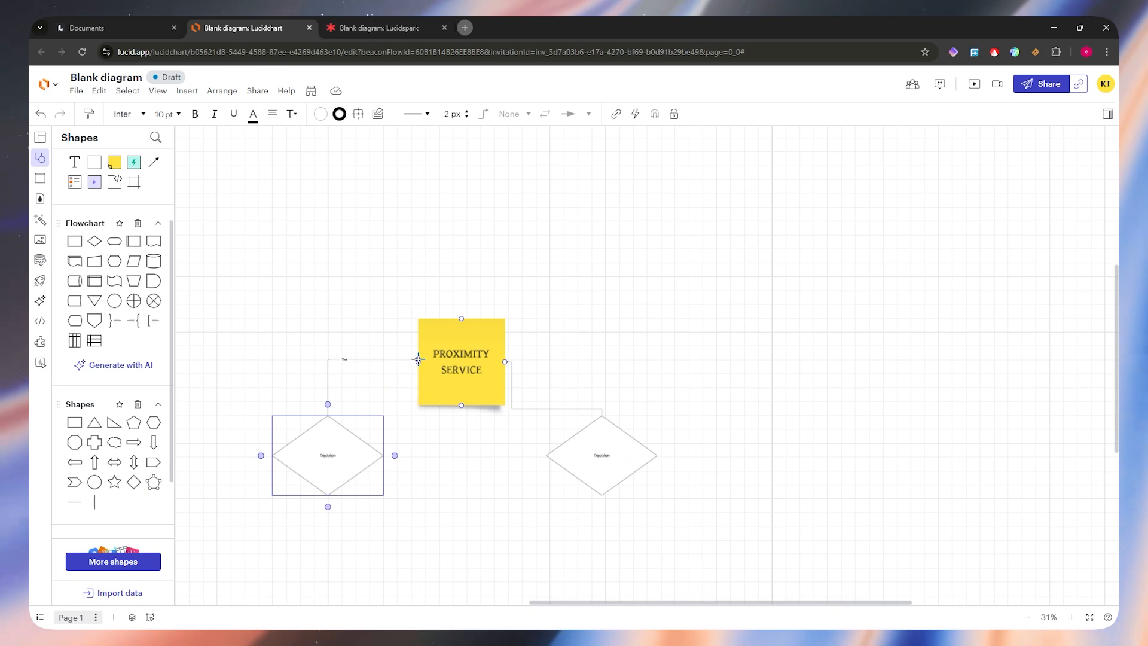
{"action": "left_click_drag", "start_coordinate": [417, 359], "coordinate": [417, 360]}
{"action": "scroll", "coordinate": [384, 399], "scroll_direction": "up", "scroll_amount": 5}
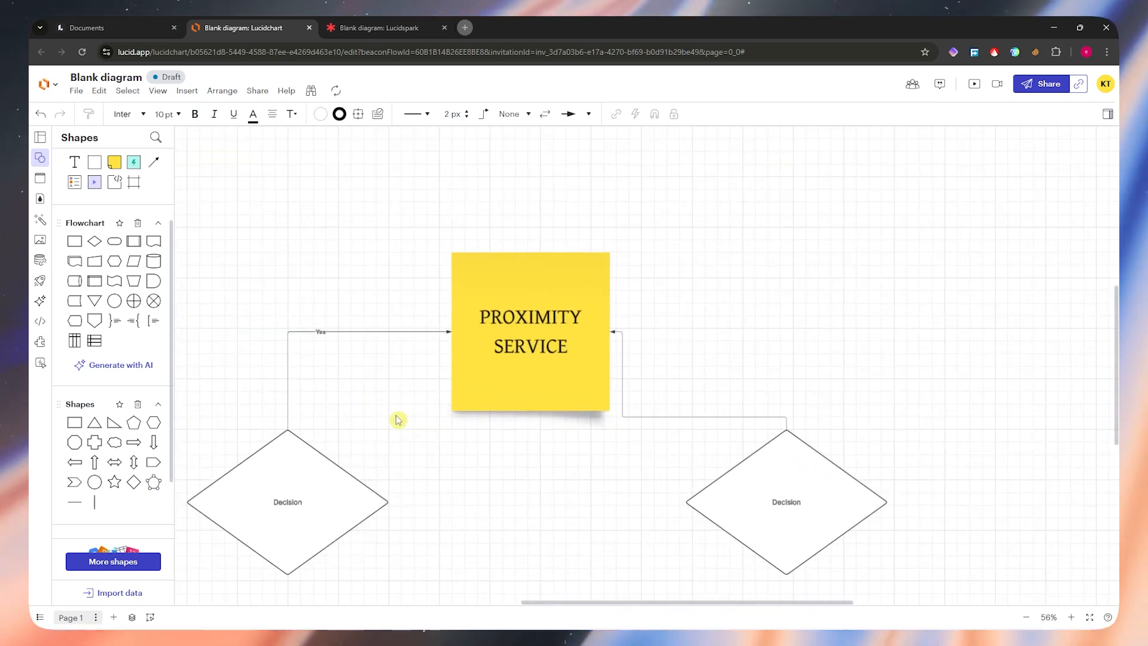
{"action": "scroll", "coordinate": [538, 329], "scroll_direction": "down", "scroll_amount": 1}
{"action": "left_click", "coordinate": [654, 283]}
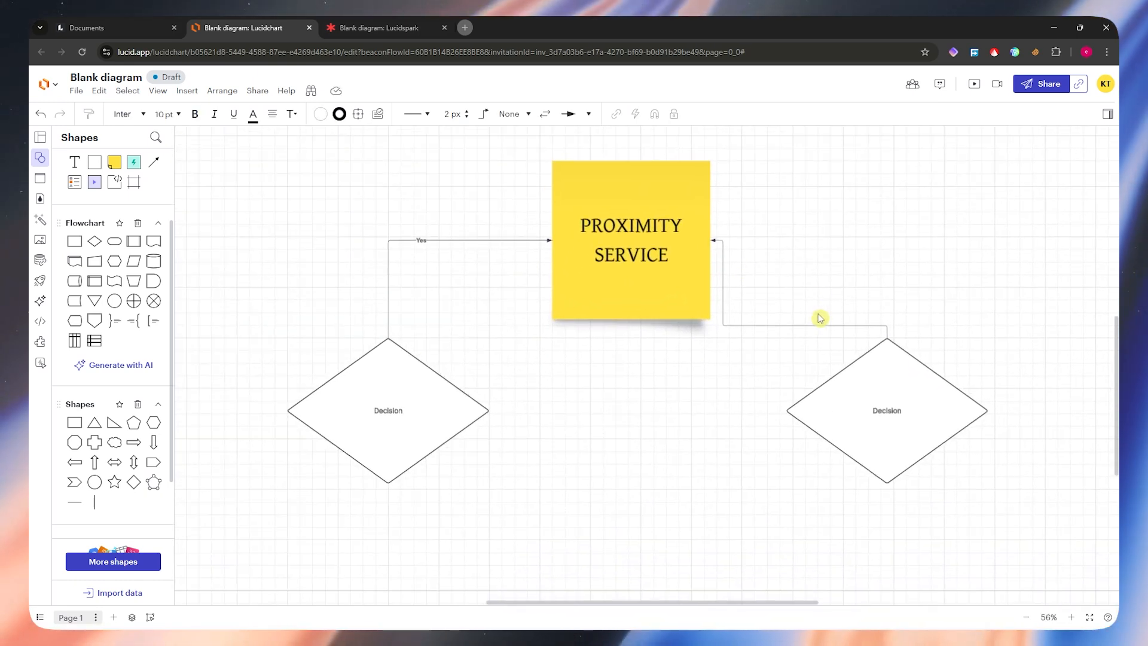
- Give the left Decision diamond a red dashed outline with a line width of 10 px
{"action": "left_click", "coordinate": [384, 368]}
{"action": "left_click", "coordinate": [897, 383]}
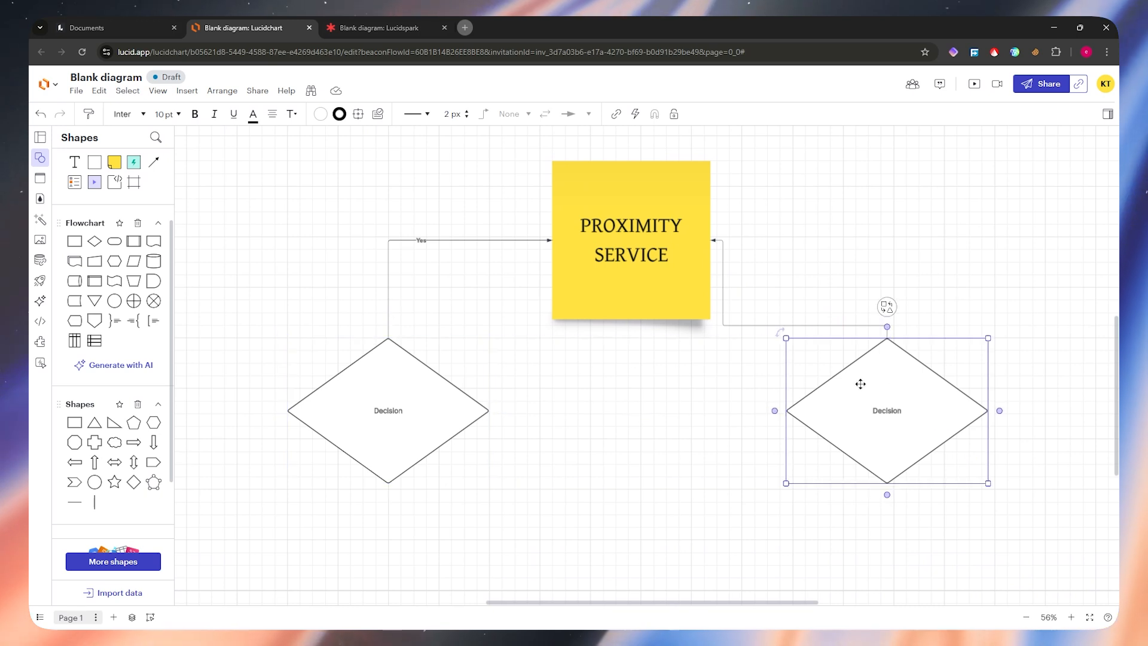
{"action": "left_click", "coordinate": [419, 384]}
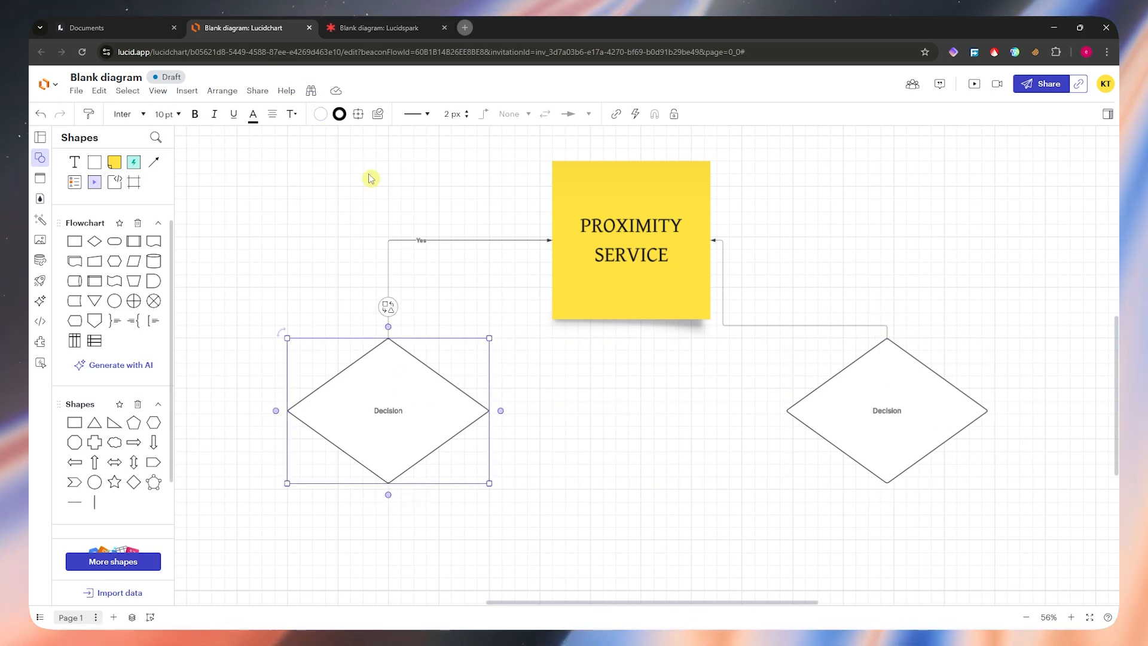
{"action": "left_click", "coordinate": [340, 114]}
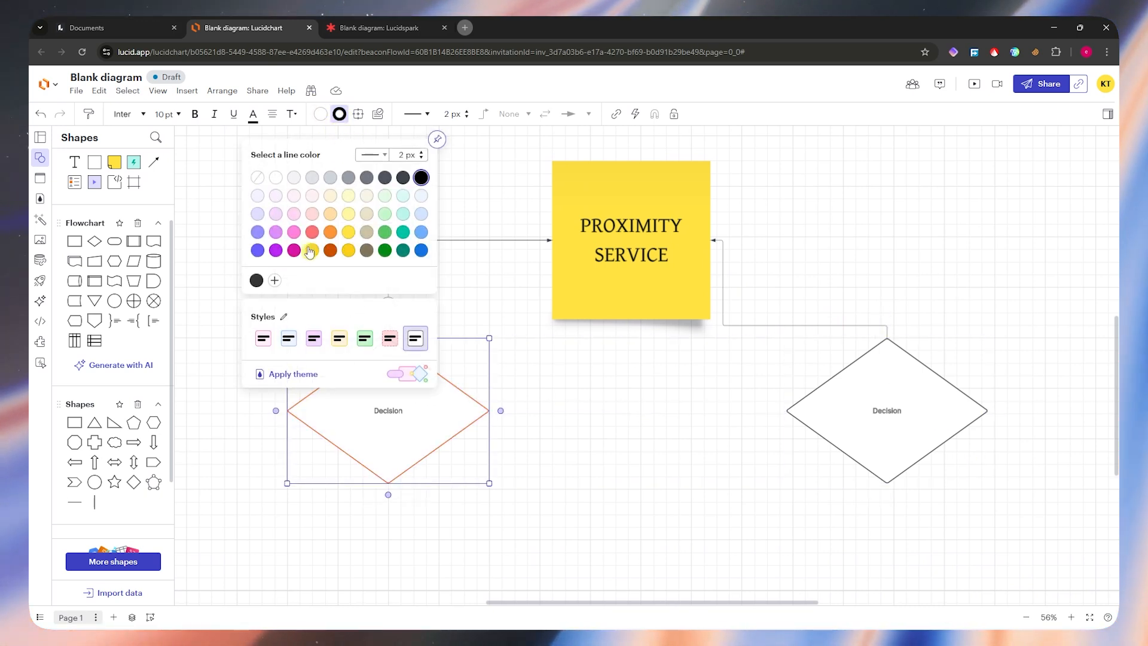
{"action": "left_click", "coordinate": [312, 251]}
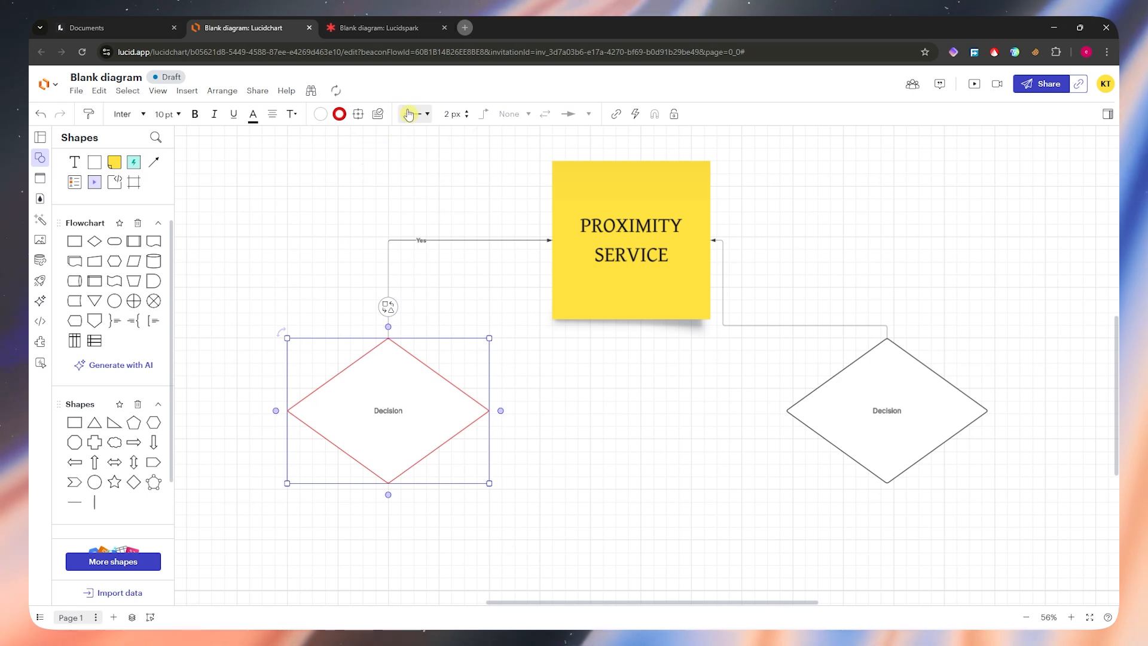
{"action": "left_click", "coordinate": [414, 114]}
{"action": "left_click", "coordinate": [413, 157]}
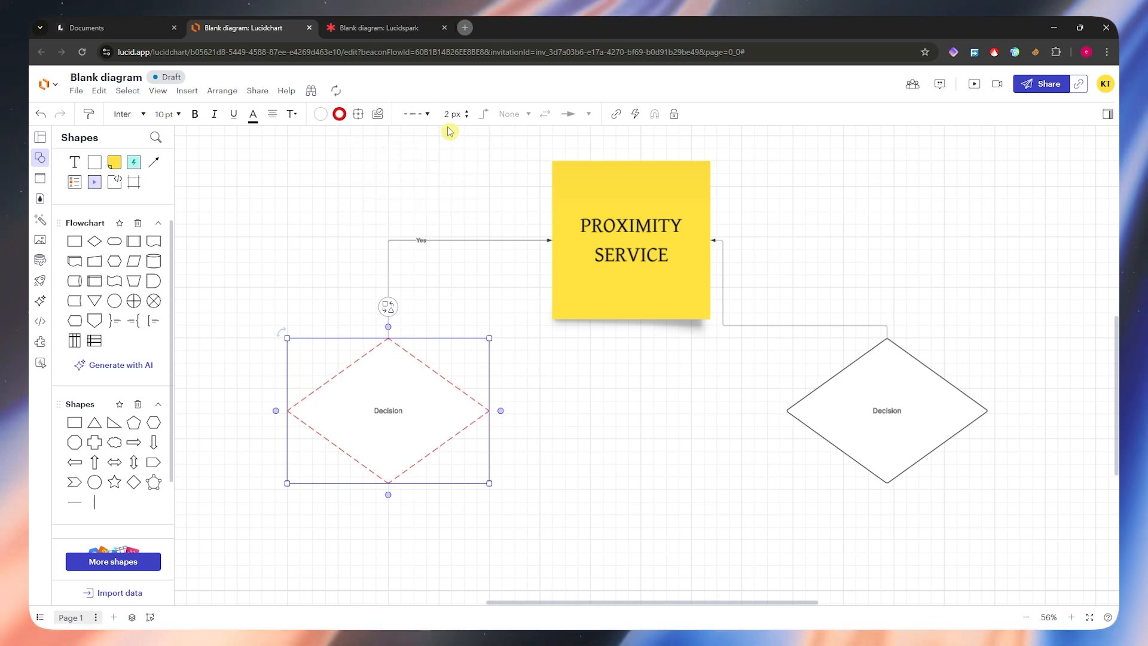
{"action": "type", "text": "15"}
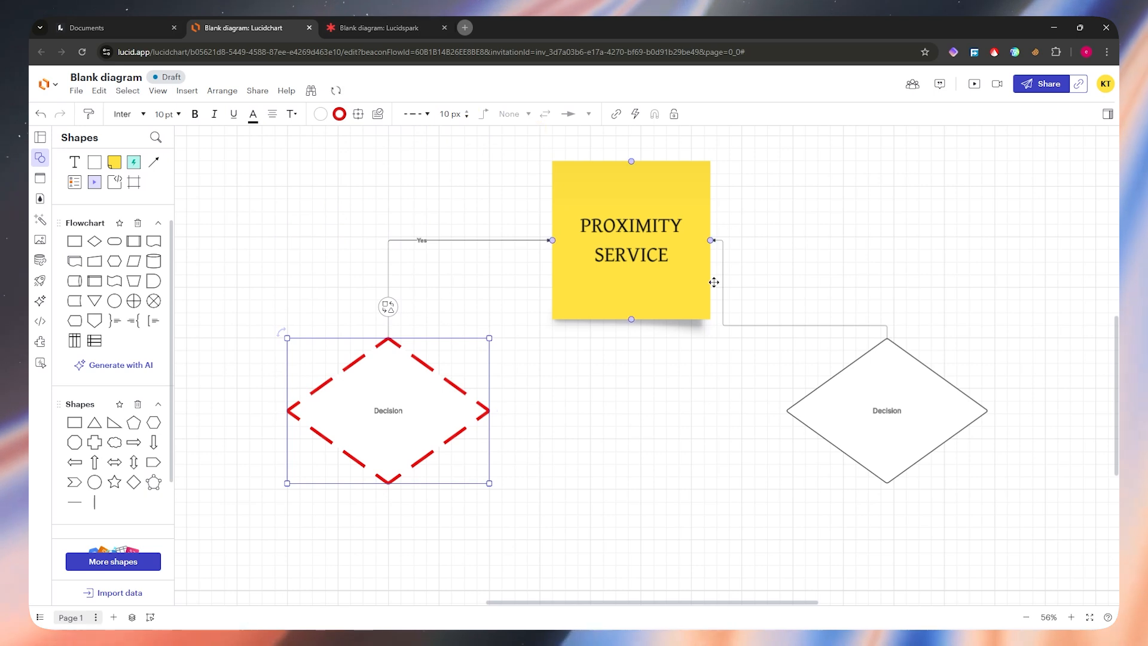
- Thicken the outline of the right Decision diamond to 10 px
{"action": "left_click", "coordinate": [874, 351]}
{"action": "left_click", "coordinate": [447, 114]}
{"action": "type", "text": "15"}
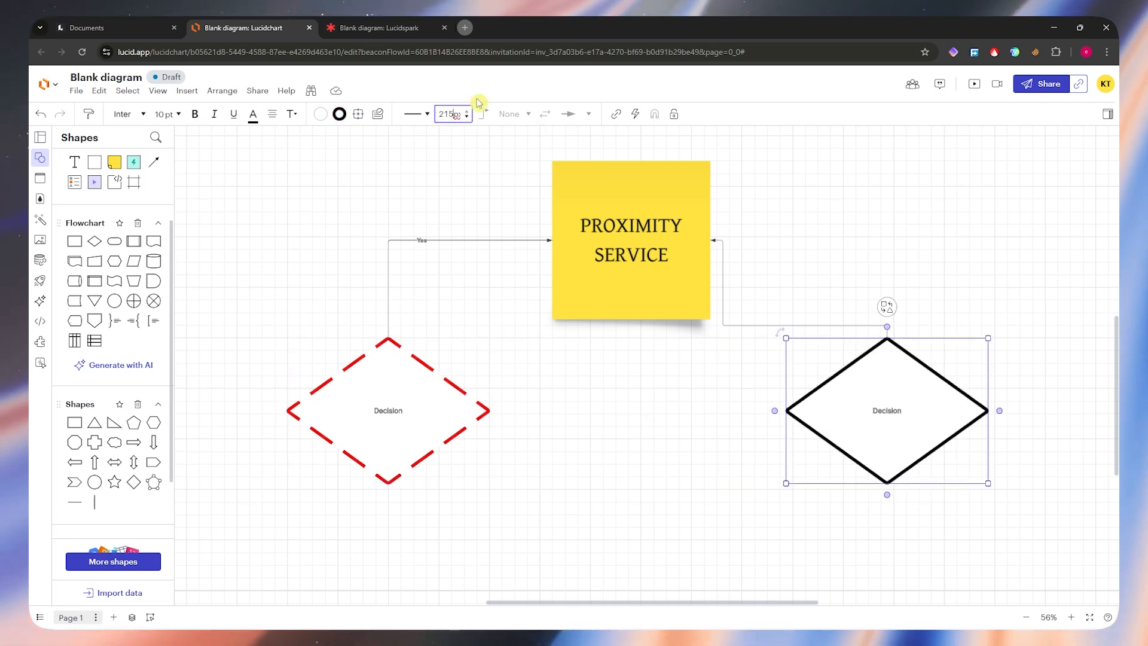
{"action": "key", "text": "ctrl+a"}
{"action": "type", "text": "15"}
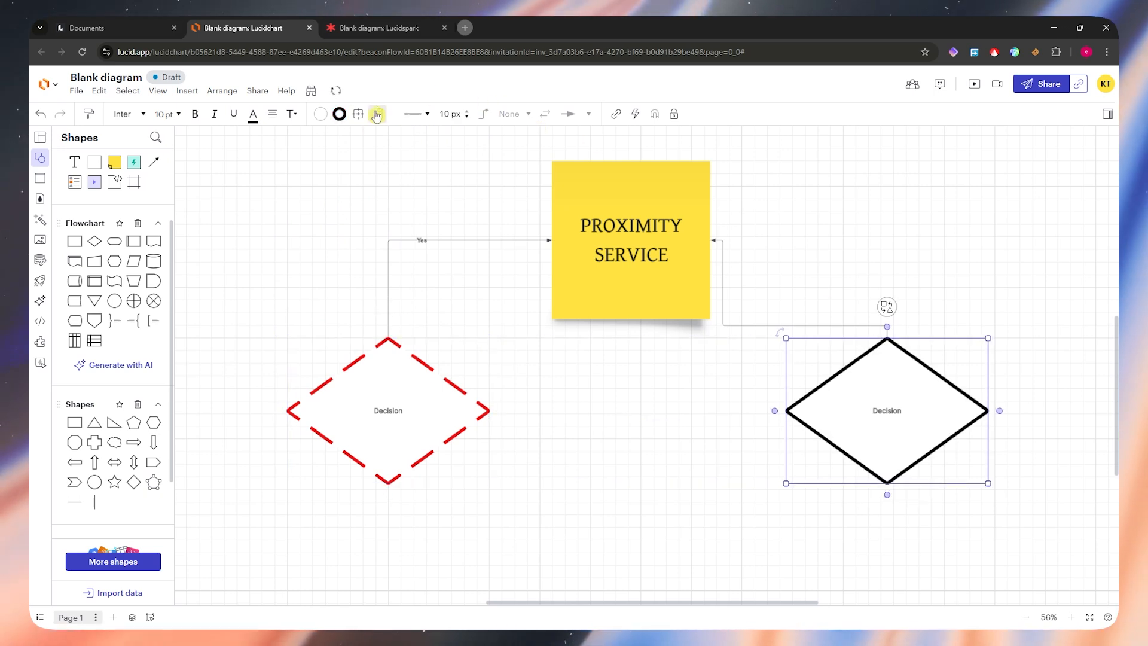
- Change the right Decision diamond's outline to dark teal with a dashed line style
{"action": "left_click", "coordinate": [339, 113]}
{"action": "left_click", "coordinate": [404, 252]}
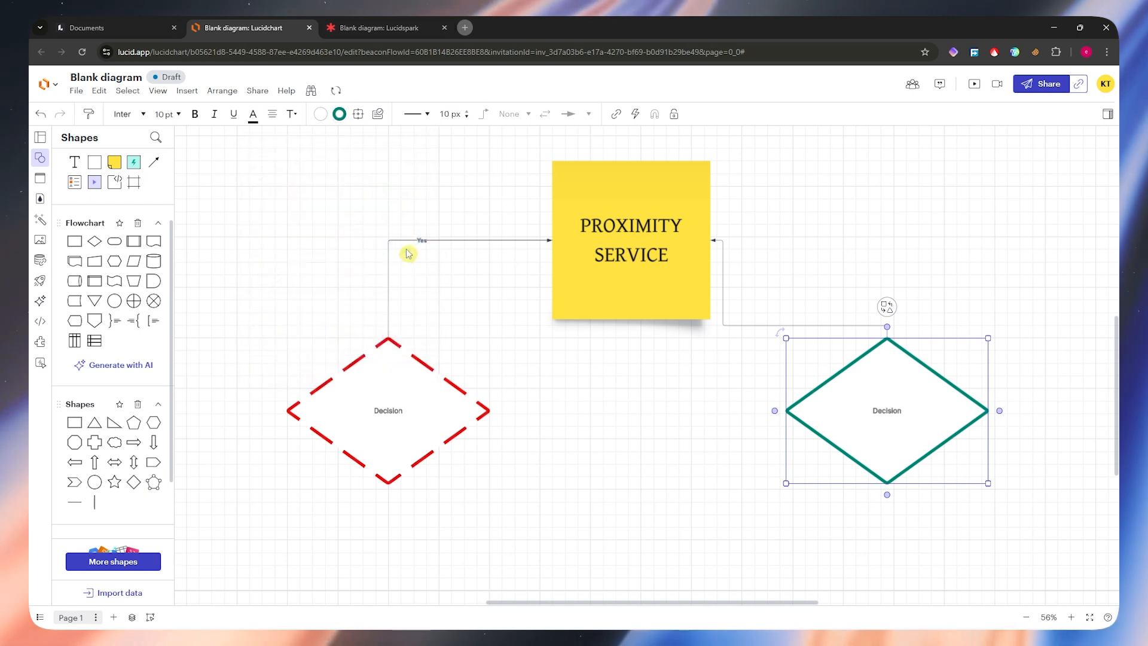
{"action": "left_click", "coordinate": [407, 114]}
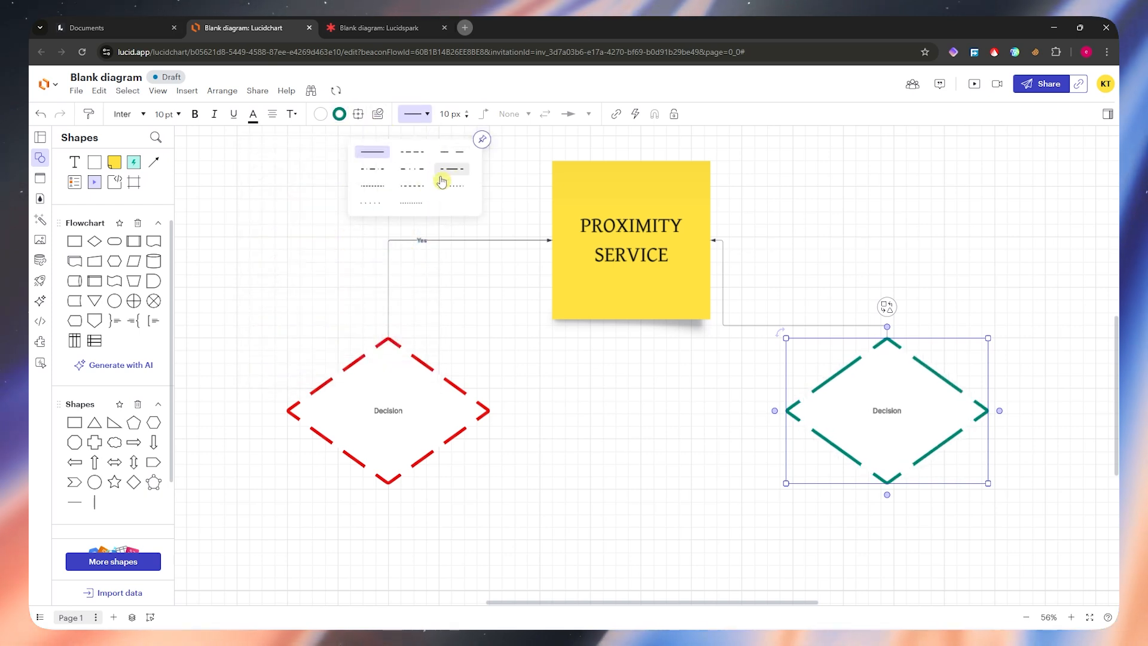
{"action": "left_click", "coordinate": [453, 175]}
{"action": "left_click", "coordinate": [678, 385]}
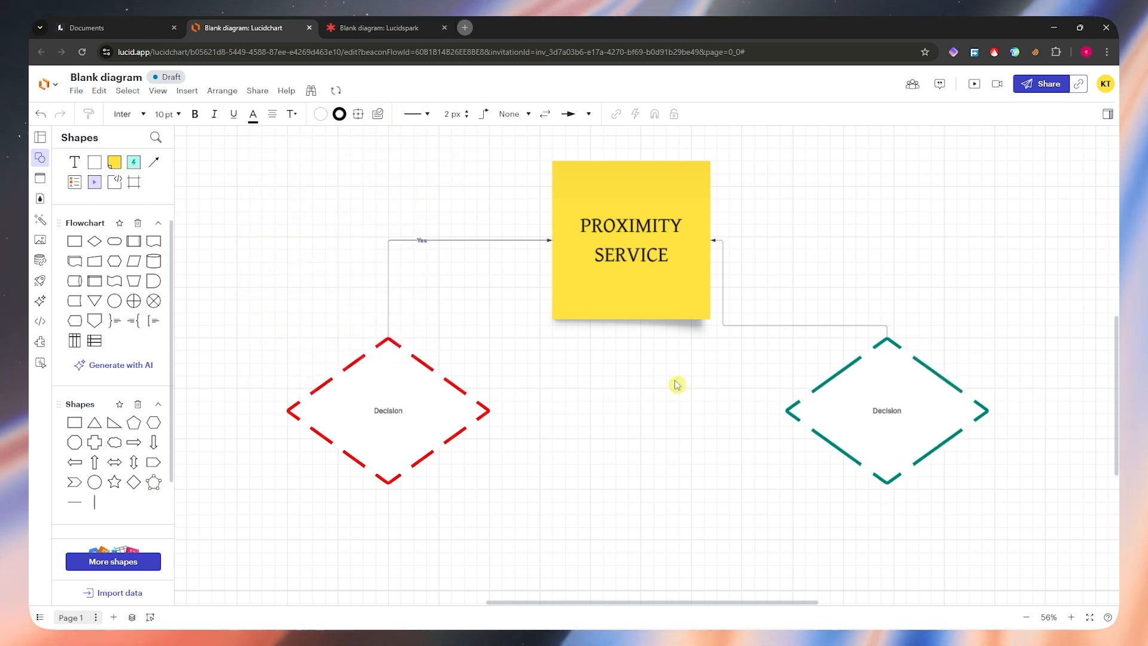
- Delete the connector between the teal Decision diamond and the PROXIMITY SERVICE note
{"action": "scroll", "coordinate": [646, 341], "scroll_direction": "down", "scroll_amount": 4}
{"action": "scroll", "coordinate": [649, 398], "scroll_direction": "up", "scroll_amount": 3}
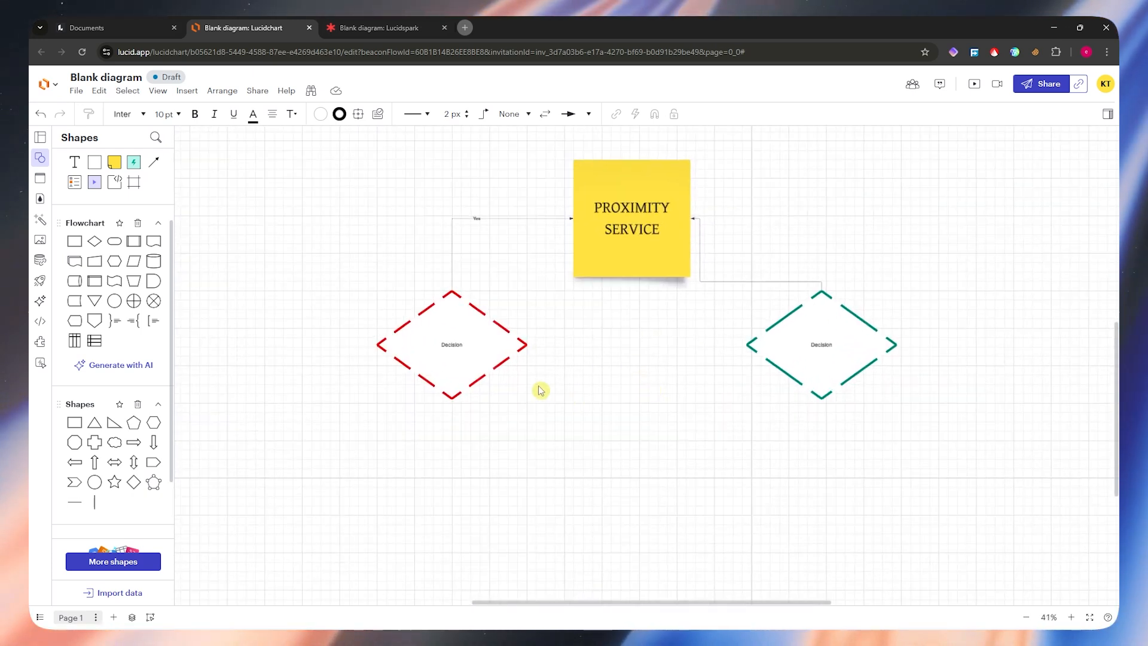
{"action": "left_click", "coordinate": [452, 341]}
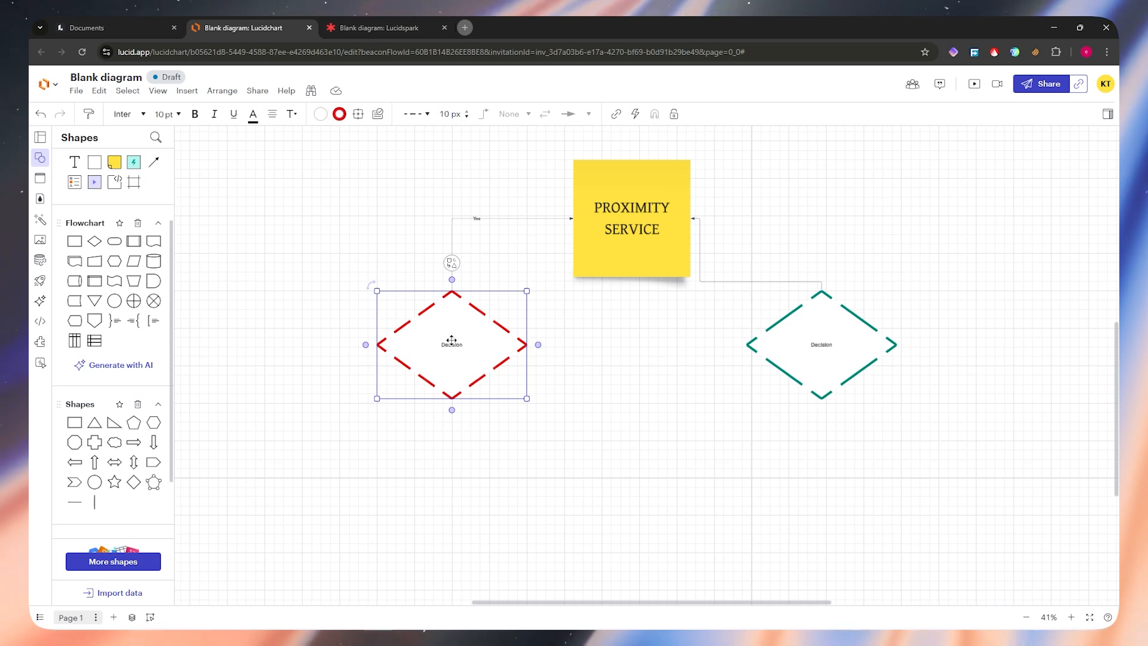
{"action": "left_click", "coordinate": [700, 239]}
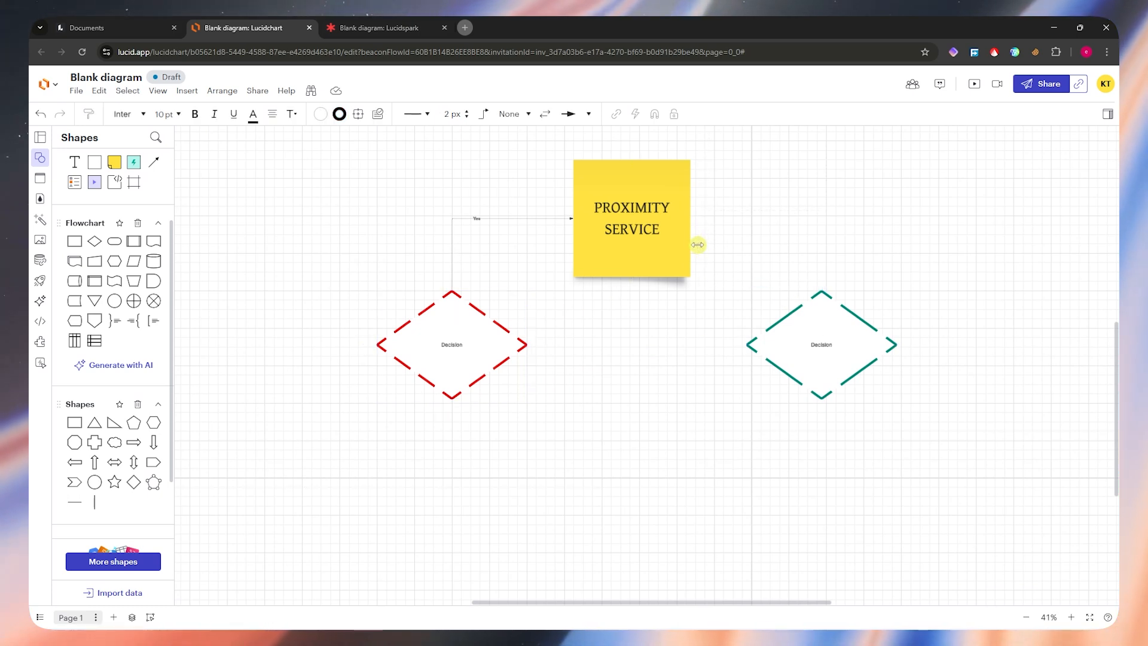
- Move the red diamond directly below the PROXIMITY SERVICE note and replace its bent connector with a straight arrow to the note's bottom
{"action": "left_click_drag", "start_coordinate": [456, 354], "coordinate": [629, 384]}
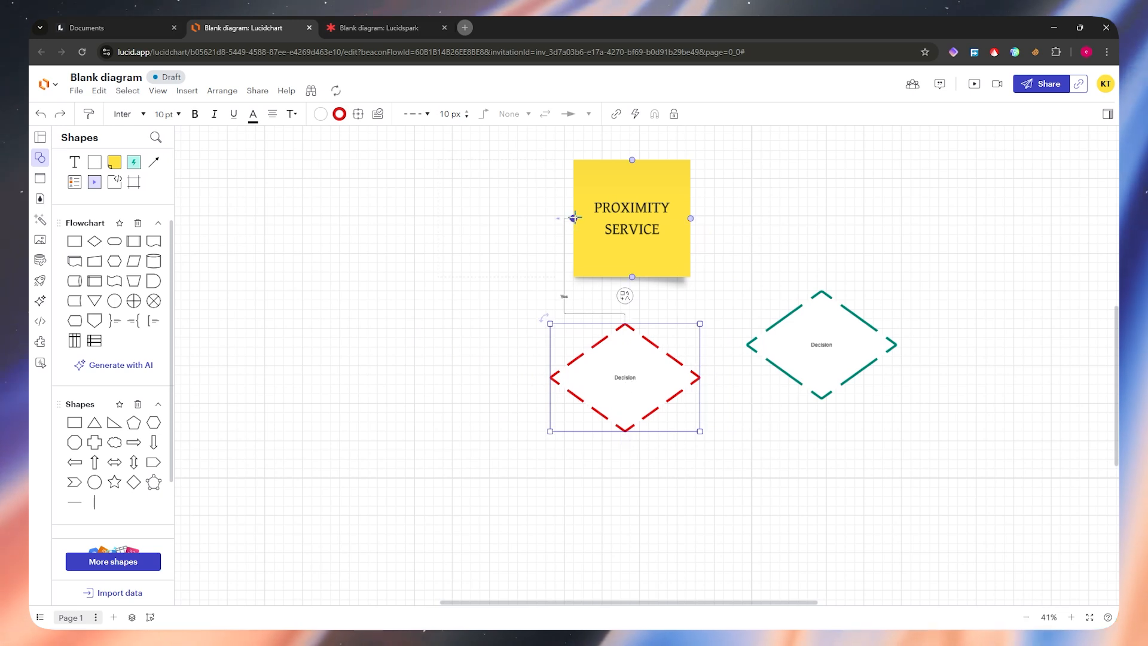
{"action": "left_click_drag", "start_coordinate": [572, 217], "coordinate": [529, 242]}
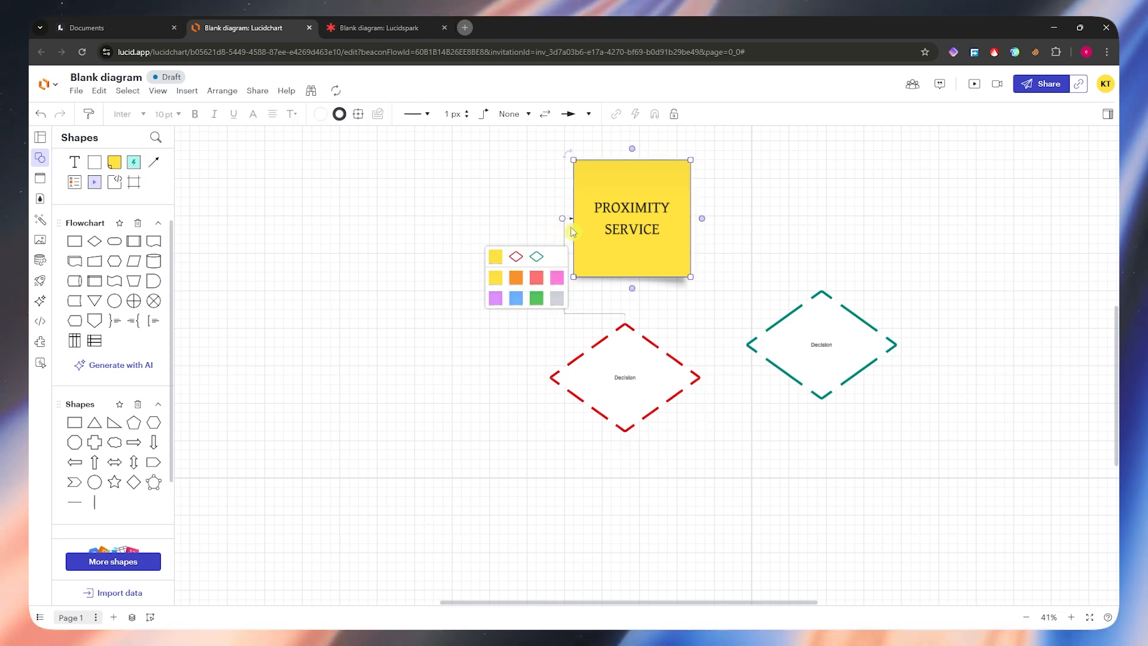
{"action": "left_click", "coordinate": [576, 317]}
{"action": "key", "text": "Delete"}
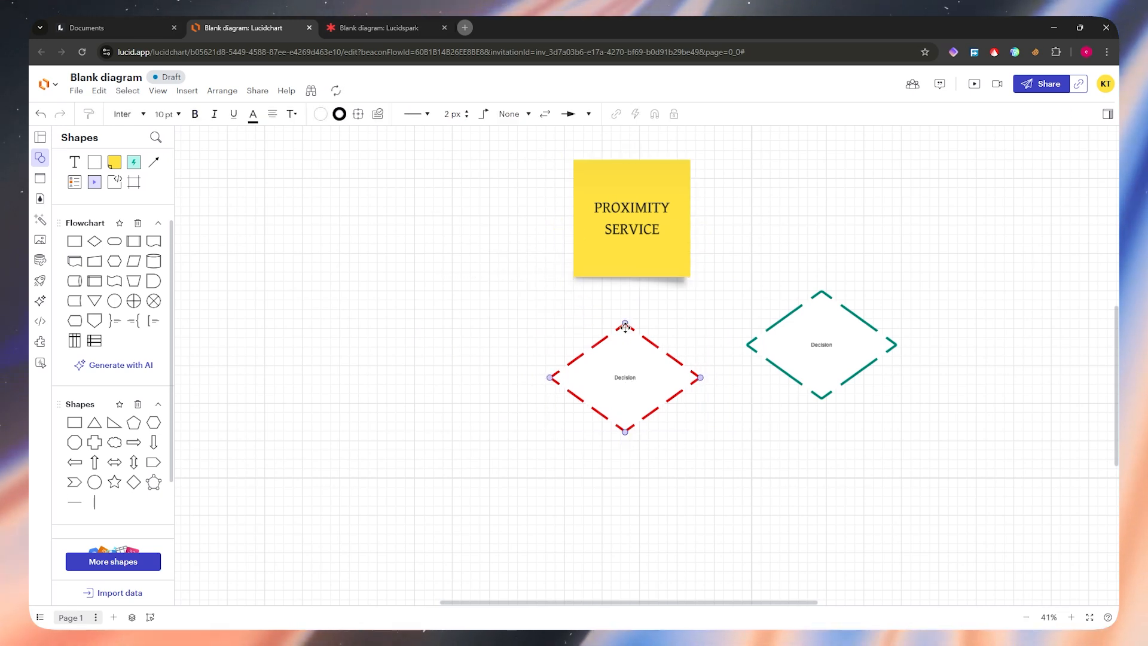
{"action": "left_click_drag", "start_coordinate": [625, 324], "coordinate": [640, 342]}
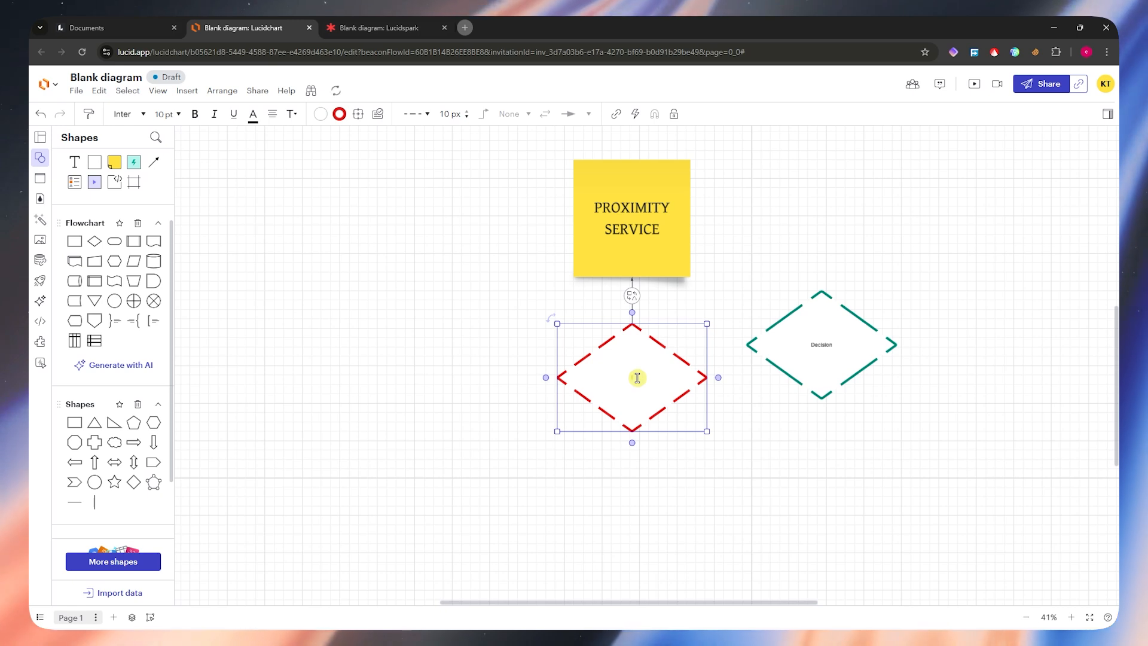
- Label the red diamond LOAD BALANCER and set its text to size 30
{"action": "type", "text": "AD BALANCER"}
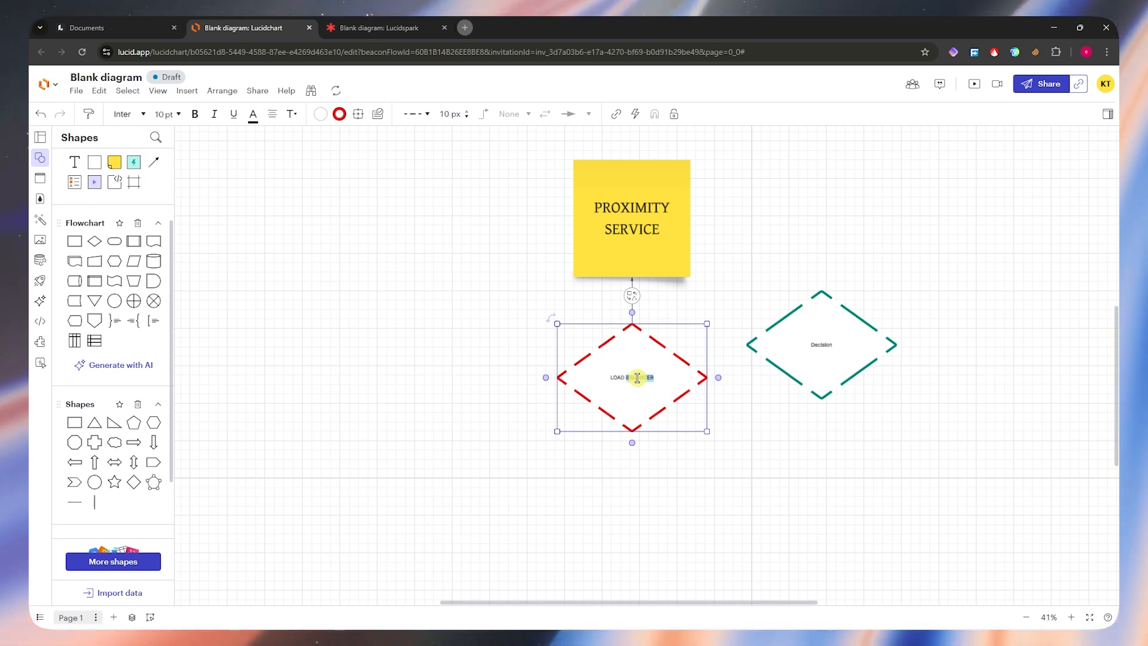
{"action": "left_click", "coordinate": [165, 114]}
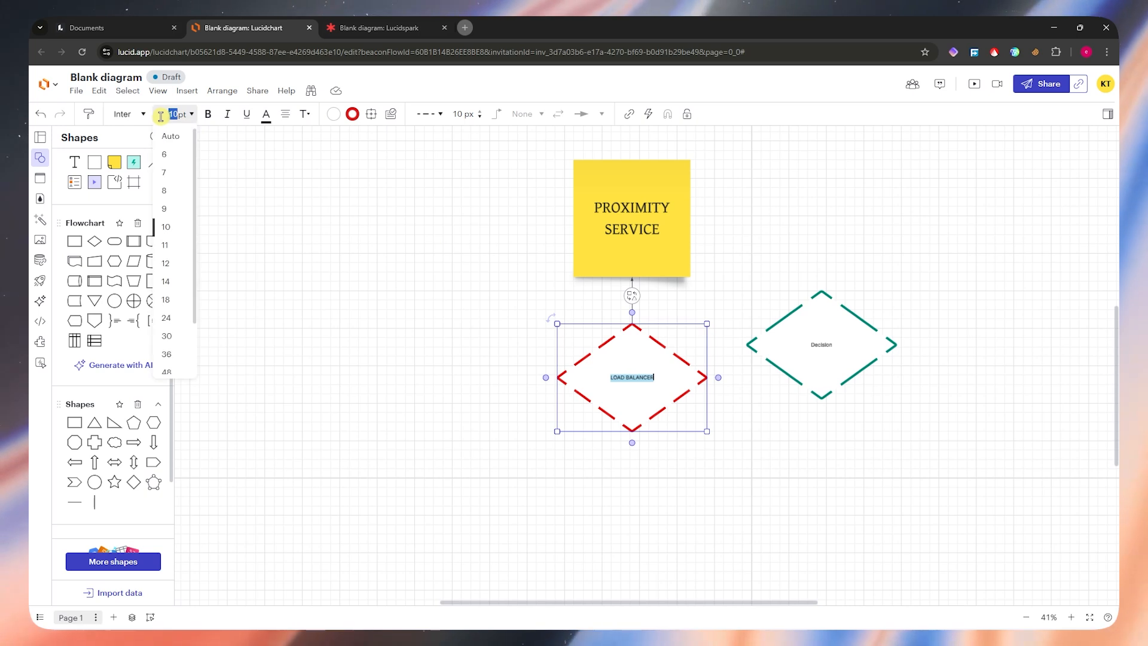
{"action": "type", "text": "14"}
{"action": "left_click", "coordinate": [172, 336]}
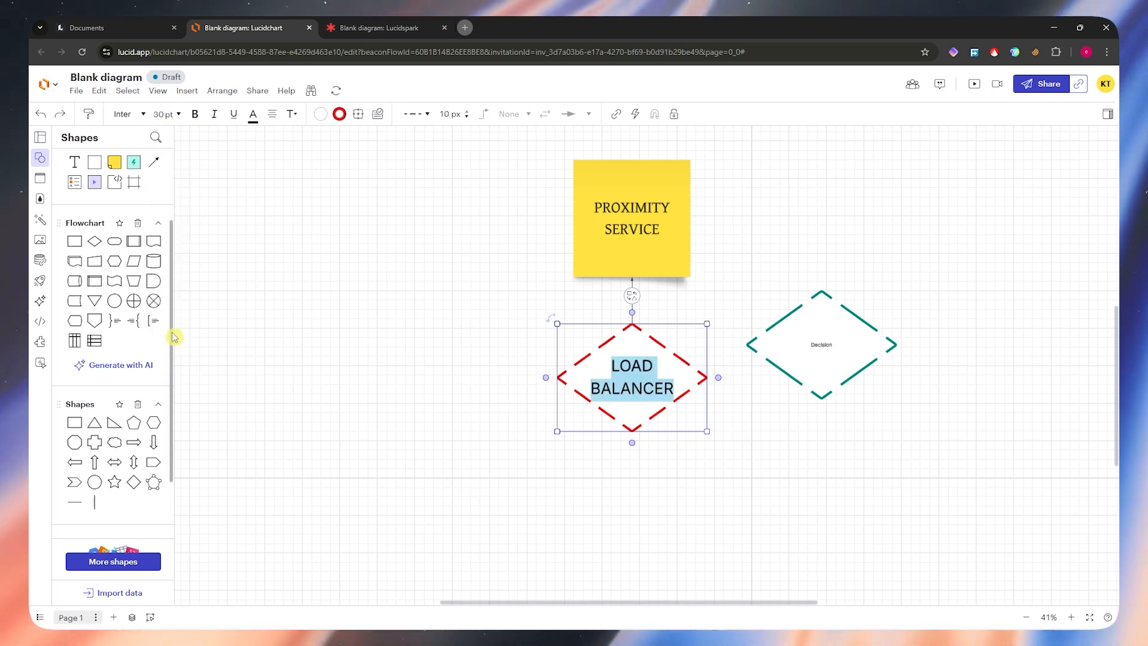
- Move the teal Decision diamond straight down so it sits below and to the right of the LOAD BALANCER diamond
{"action": "left_click", "coordinate": [897, 407]}
{"action": "left_click_drag", "start_coordinate": [815, 359], "coordinate": [811, 443]}
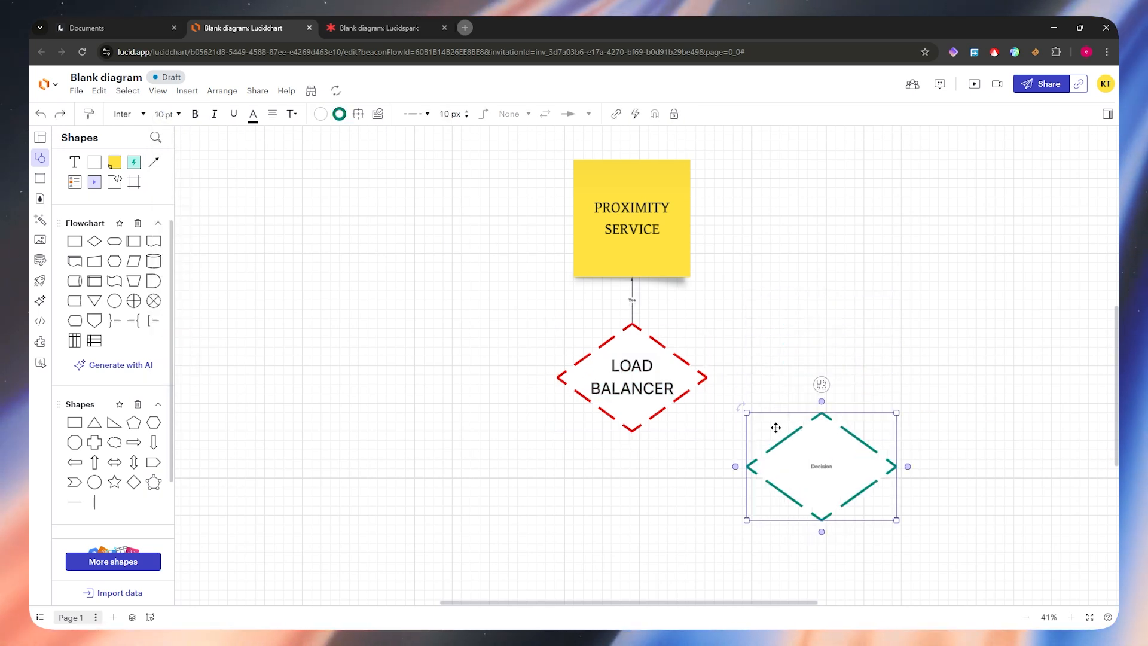